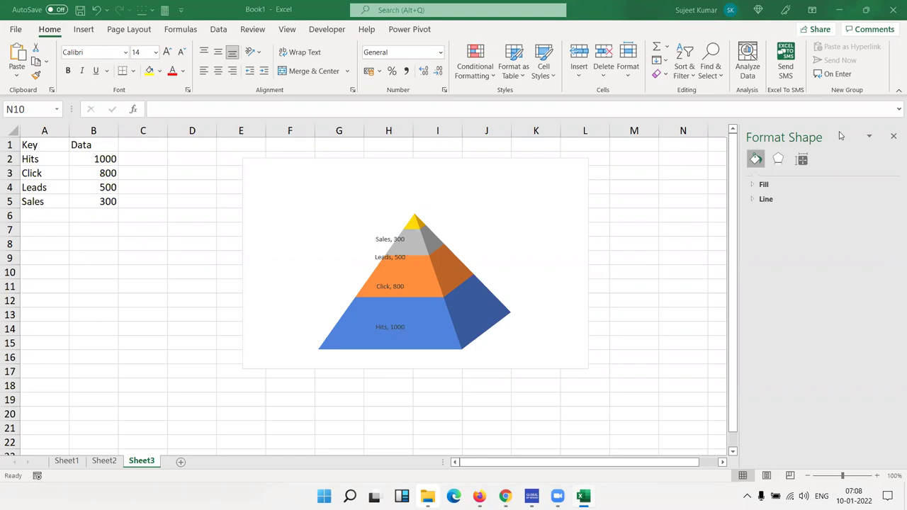
- Select the whole old pyramid funnel chart on Sheet3 and delete it
click(464, 300)
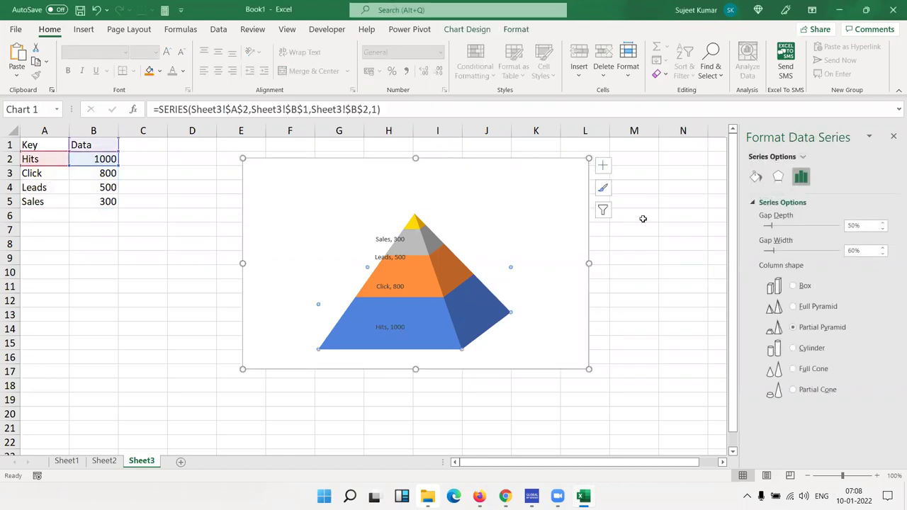
click(634, 243)
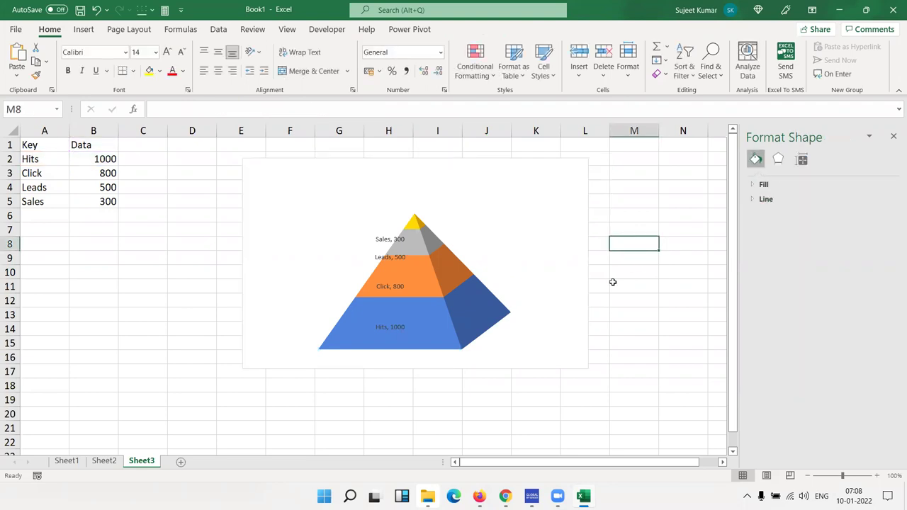
click(581, 316)
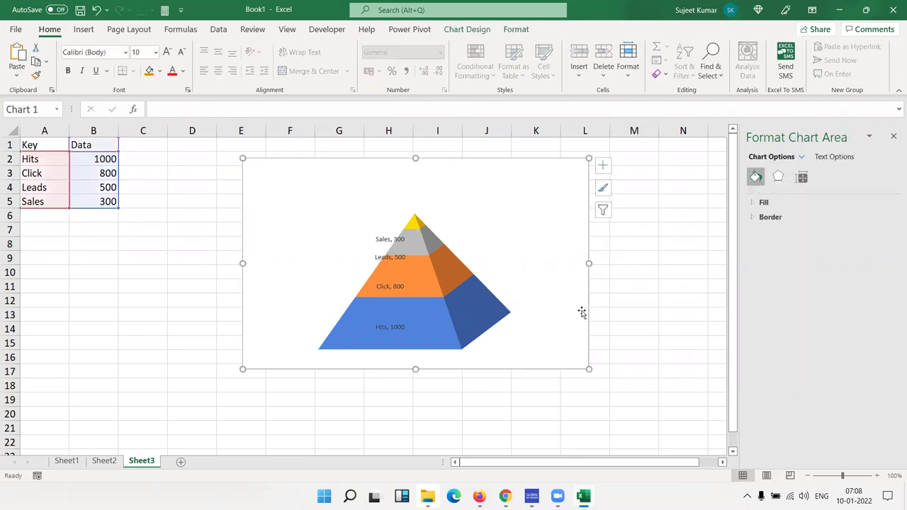
key(Delete)
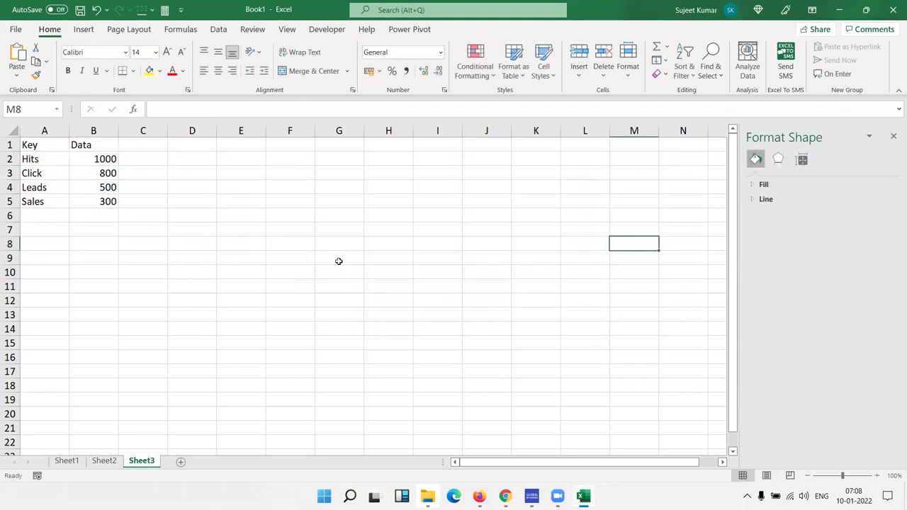
- Select the Key/Data range A1:B5 and insert a 3-D Stacked Column chart
click(310, 254)
mouse_move(48, 160)
mouse_down()
mouse_move(82, 158)
mouse_move(106, 180)
mouse_move(100, 188)
mouse_move(28, 144)
mouse_up()
click(102, 202)
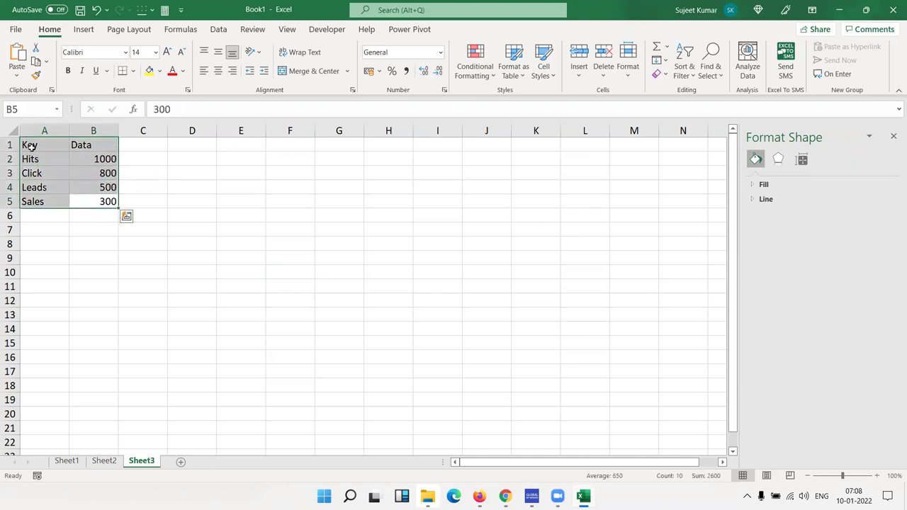
click(94, 32)
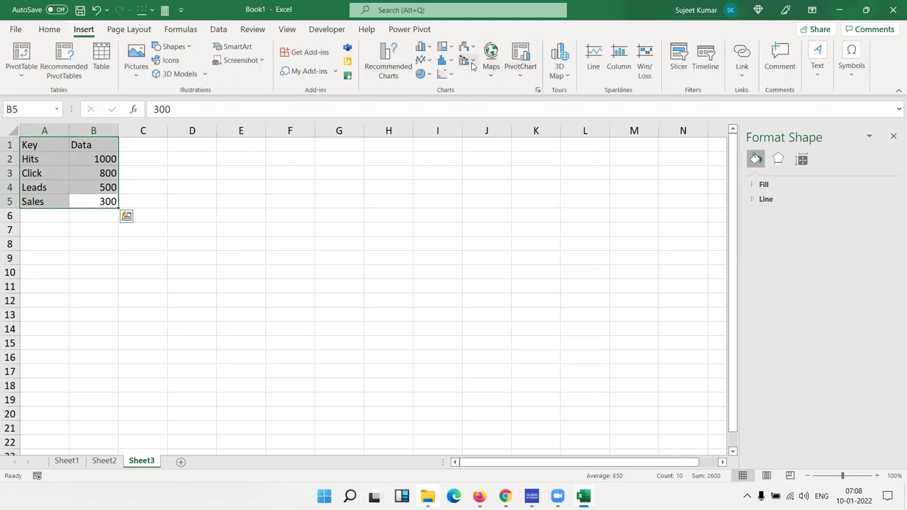
click(428, 52)
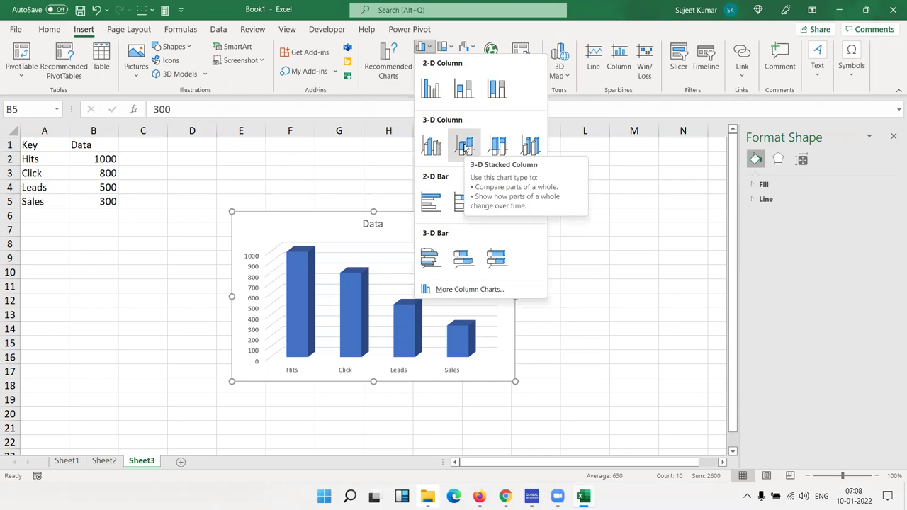
click(466, 146)
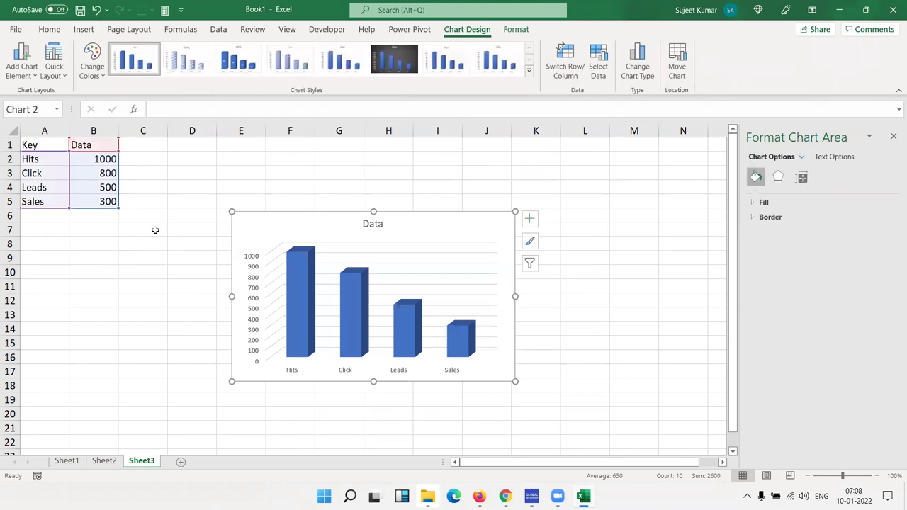
- Drag the chart's corners up-left and down-right to enlarge it, then reselect the chart
drag(233, 212, 211, 176)
drag(517, 383, 582, 416)
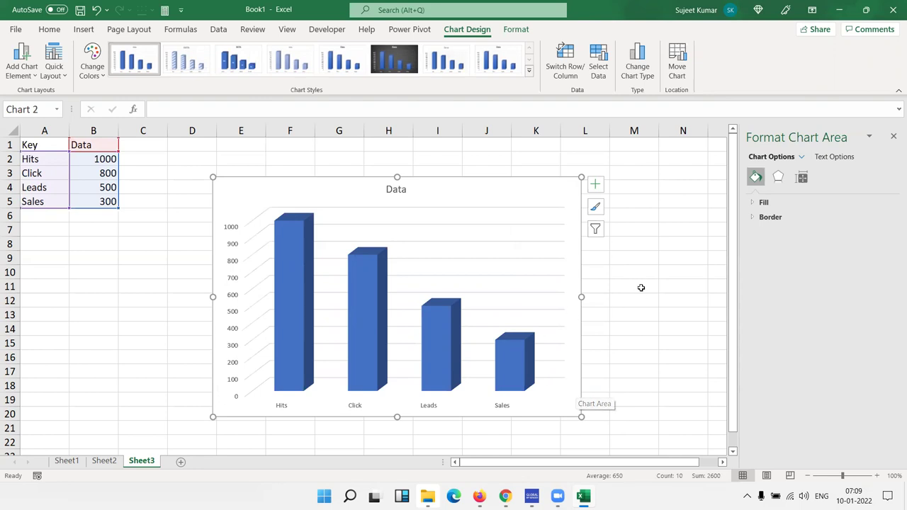
click(639, 286)
click(575, 416)
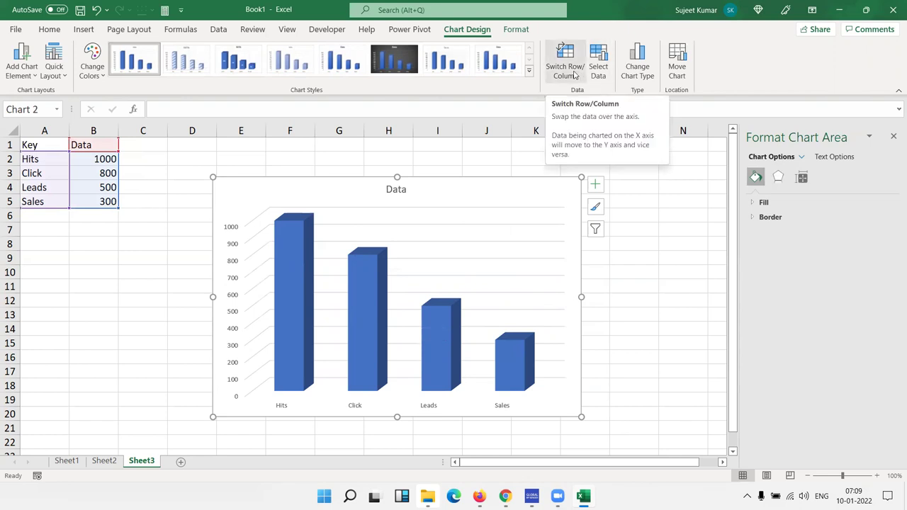
- Switch Row/Column into one stacked column, uncheck Axes and Gridlines, and stretch the chart taller
click(574, 75)
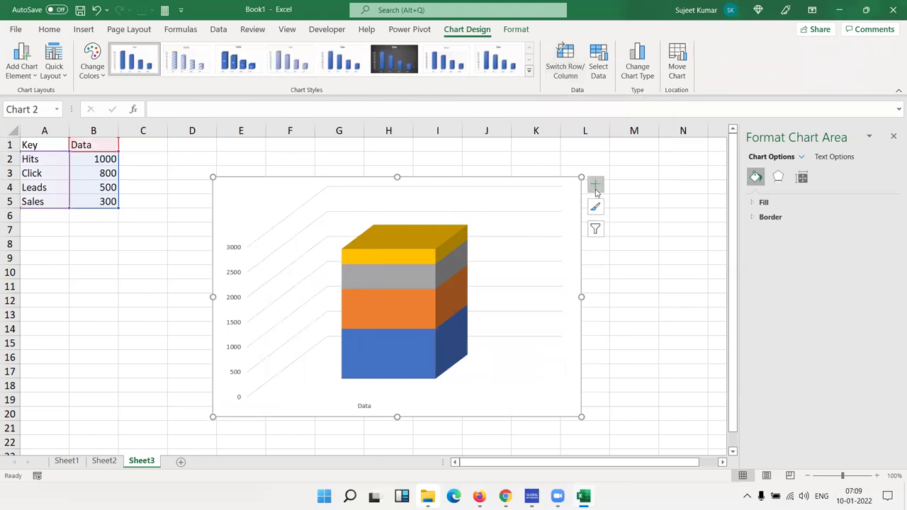
click(595, 184)
click(621, 200)
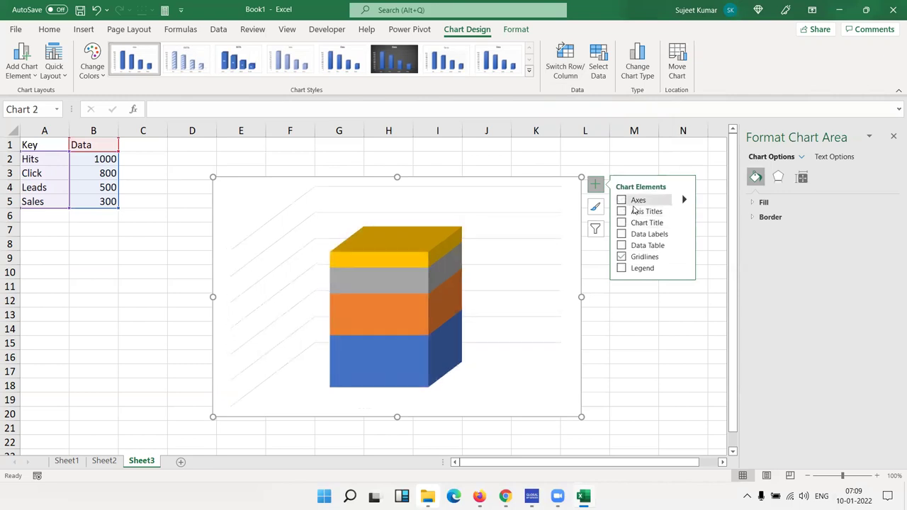
click(622, 257)
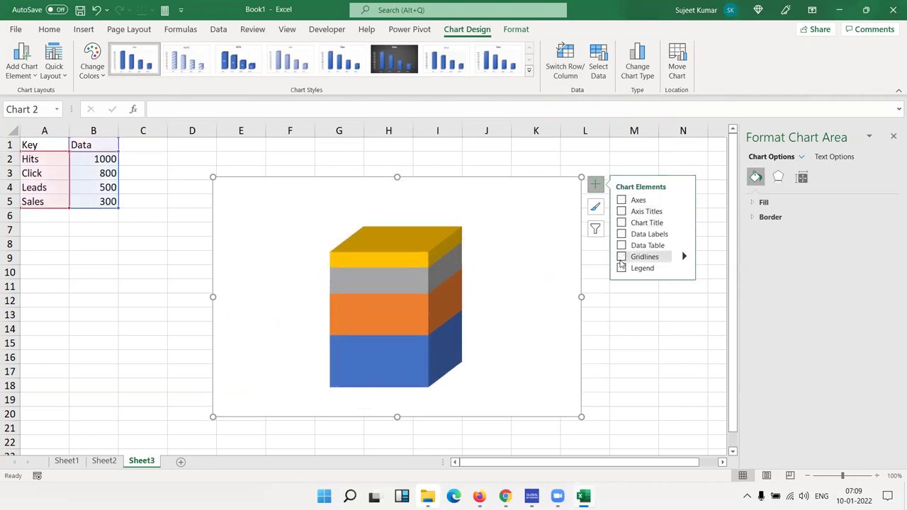
click(494, 395)
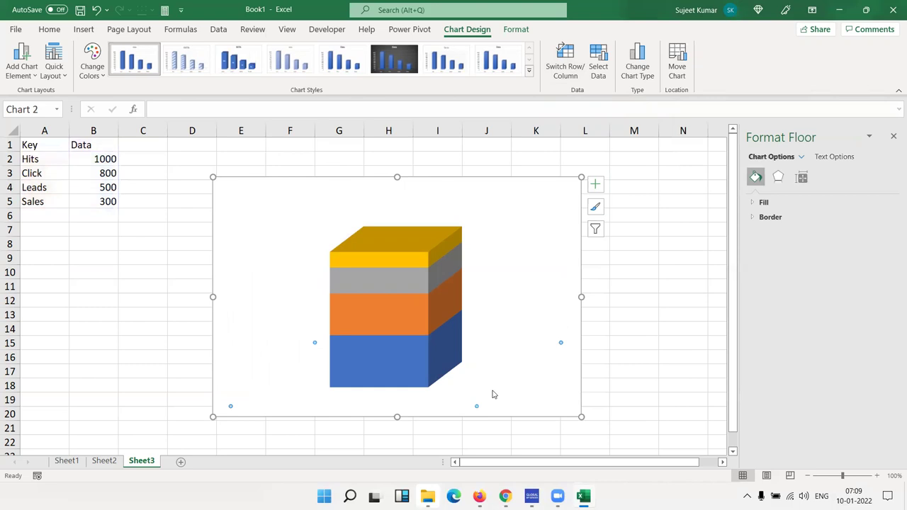
click(579, 408)
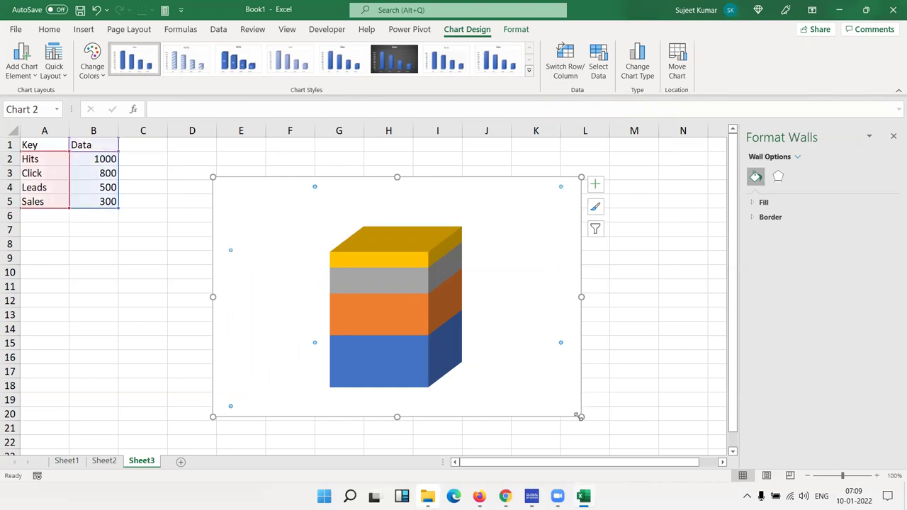
drag(580, 416, 584, 444)
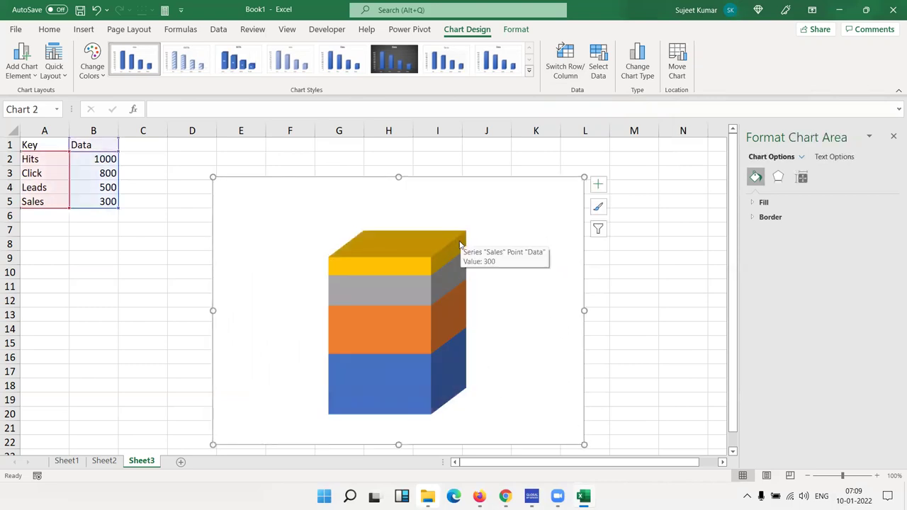
- Open Format Data Series for the column and set Gap Depth to 50%
right_click(418, 285)
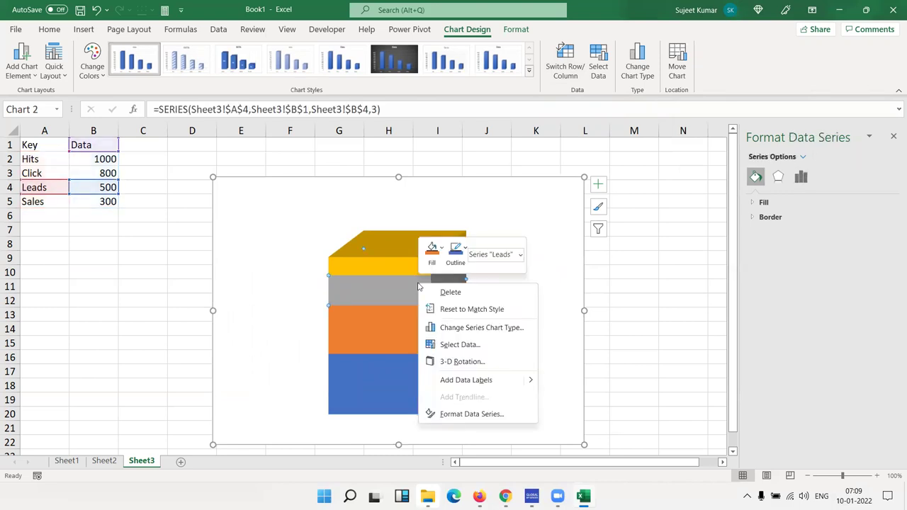
click(476, 418)
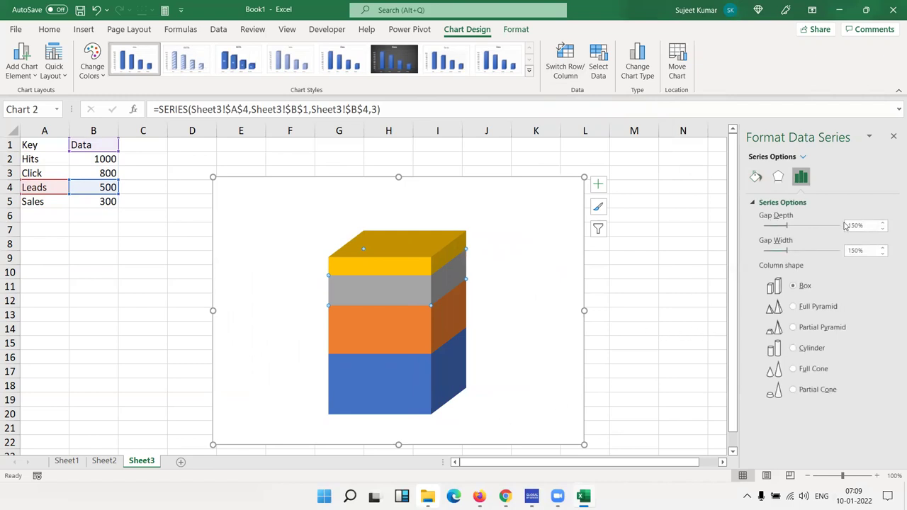
drag(864, 227, 802, 227)
text(5)
key(Tab)
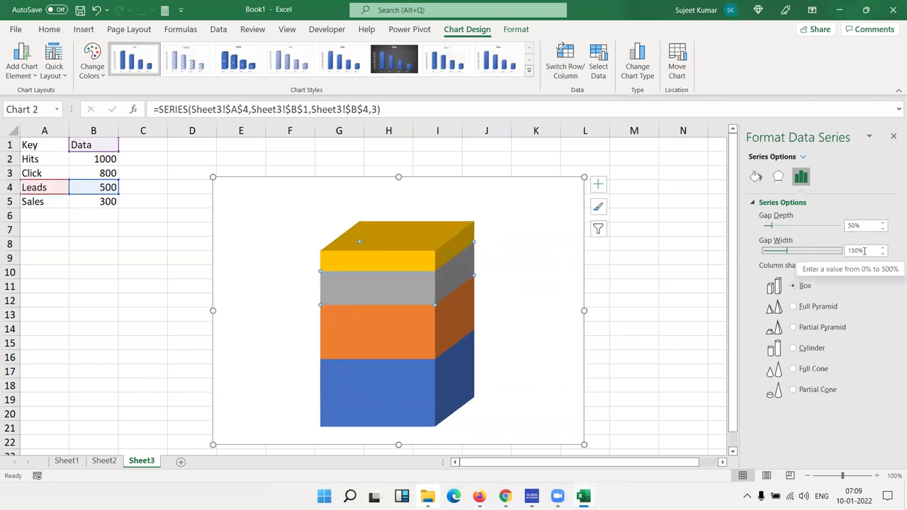
- Try Gap Width values of 60% and 70%, then drag it down to 12%
key(Tab)
text(60)
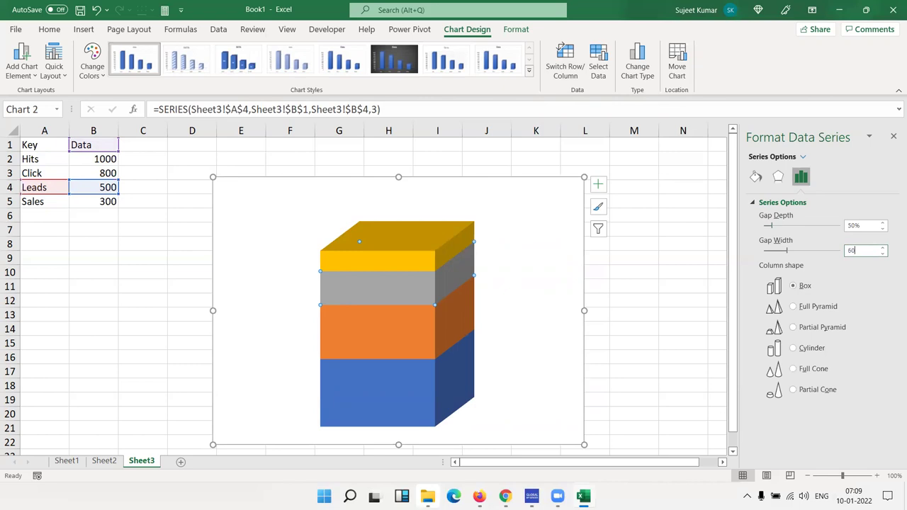
key(Return)
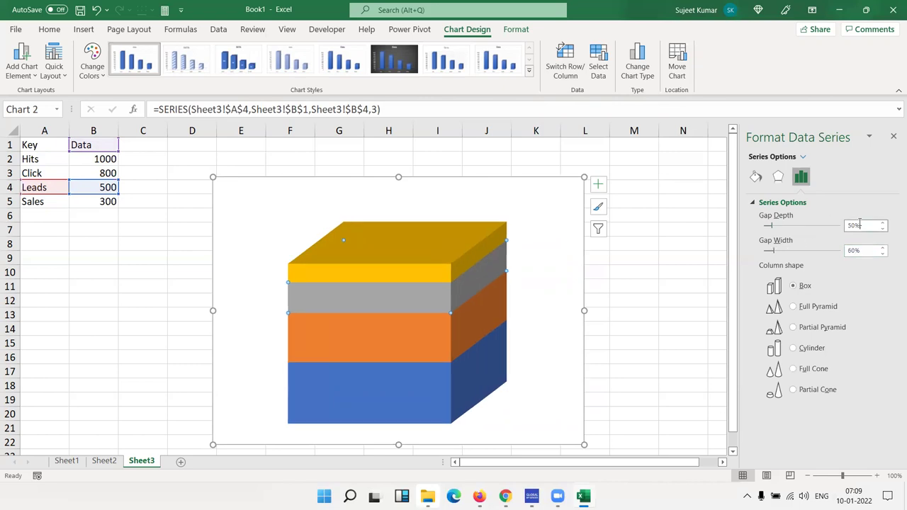
mouse_move(392, 277)
drag(861, 250, 809, 252)
text(70)
text(%)
key(Return)
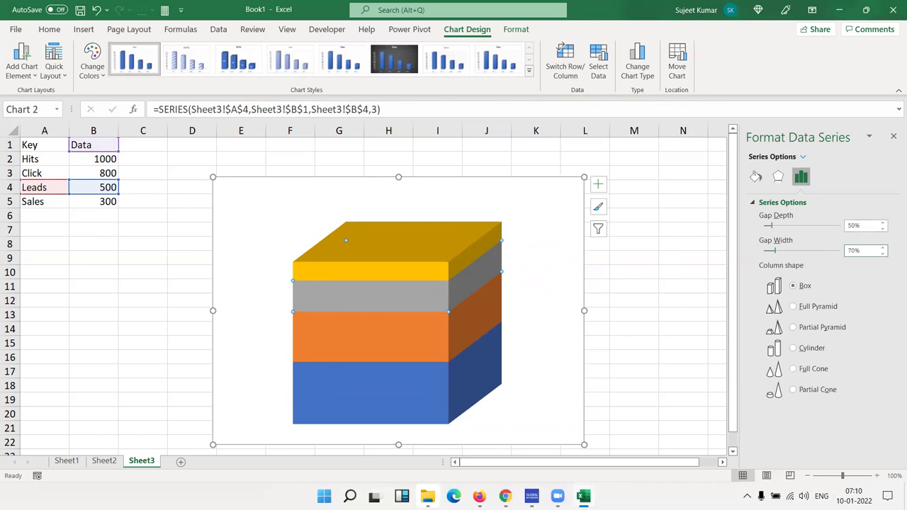
click(784, 253)
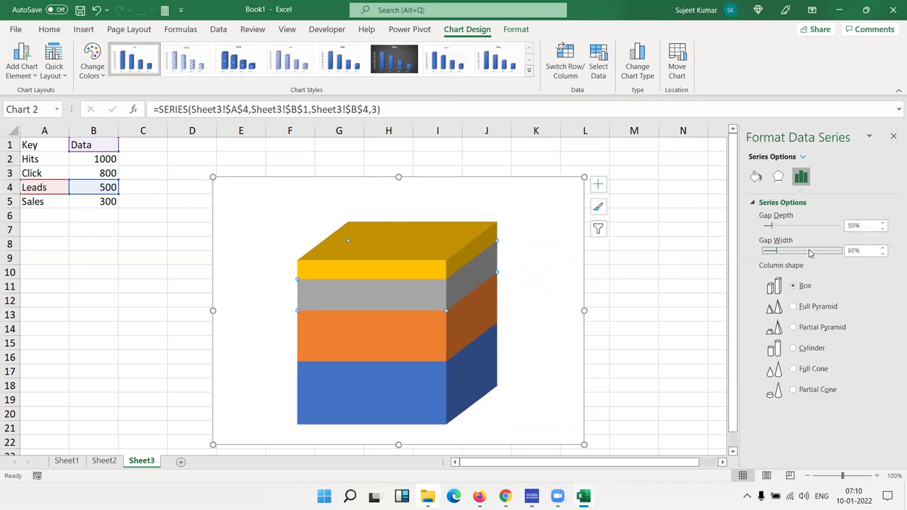
mouse_move(776, 253)
mouse_down()
mouse_move(811, 254)
mouse_move(769, 253)
mouse_up()
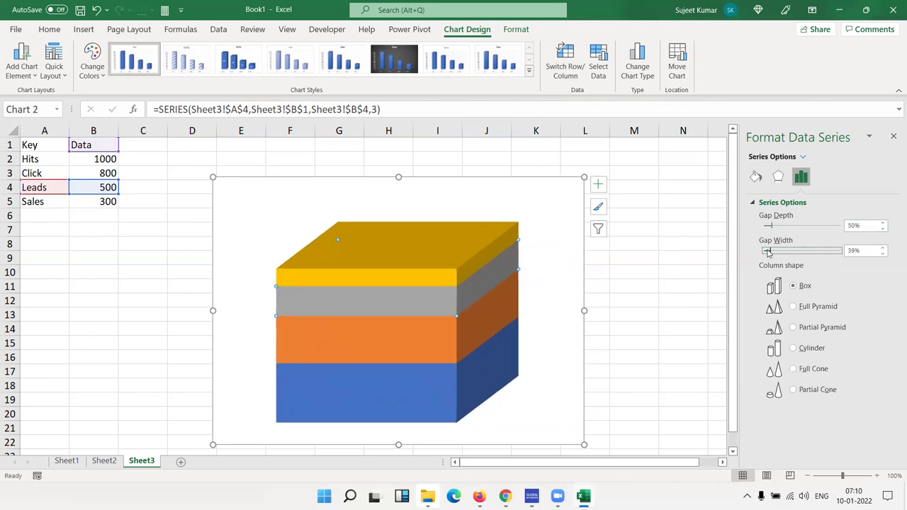
drag(769, 253, 764, 253)
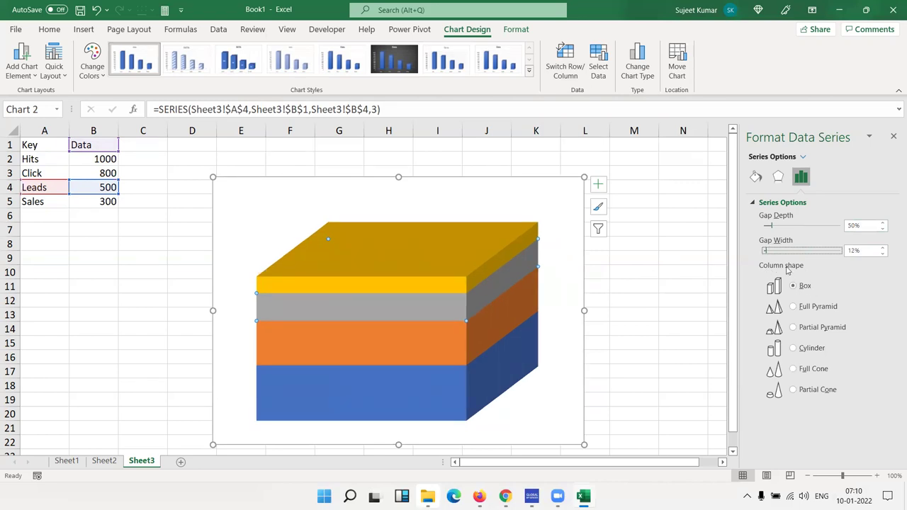
- Change the column shape to Partial Pyramid and drag Gap Width to about 102%
click(806, 308)
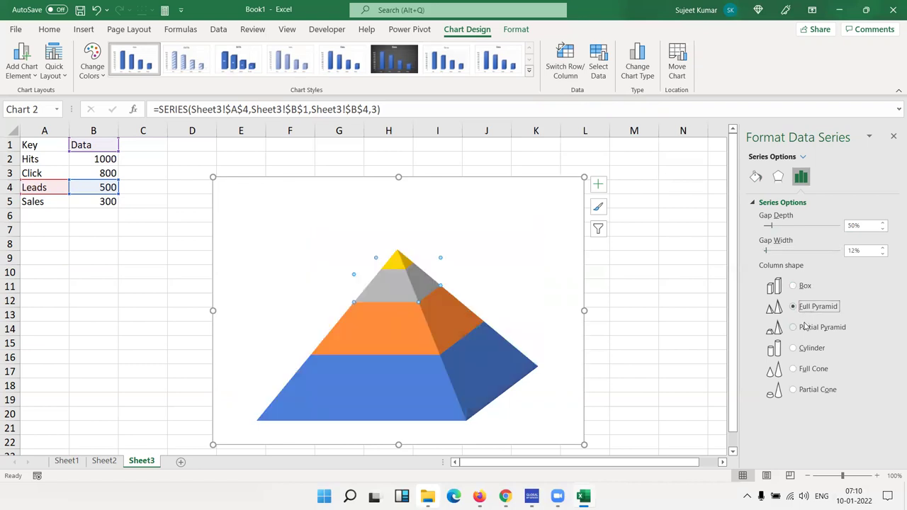
click(805, 329)
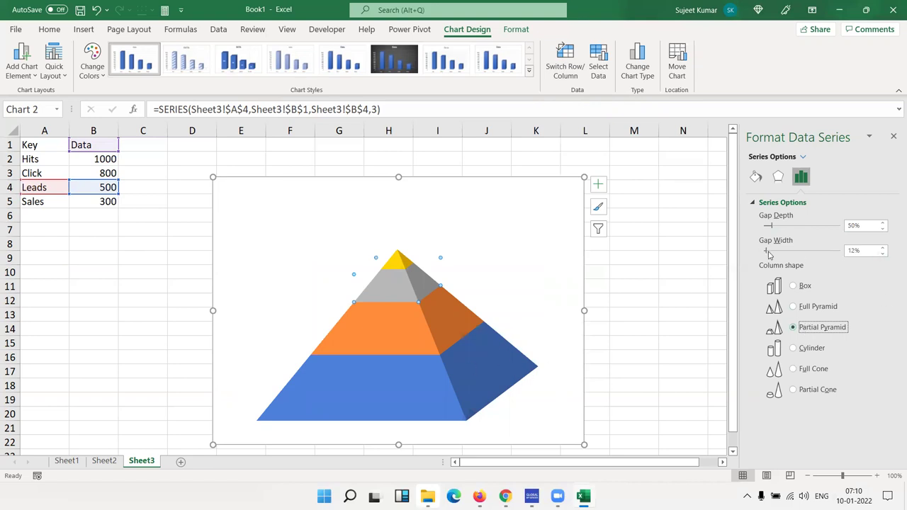
drag(772, 253, 793, 253)
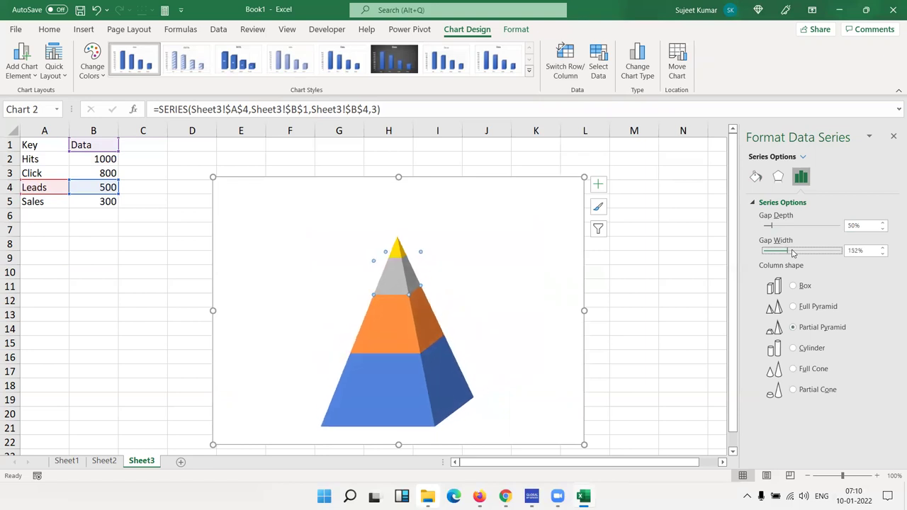
drag(783, 255, 776, 247)
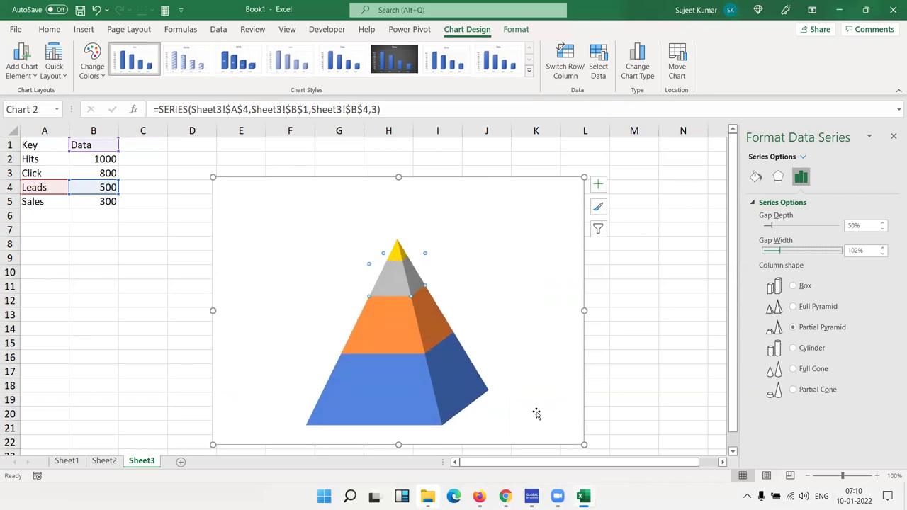
click(277, 234)
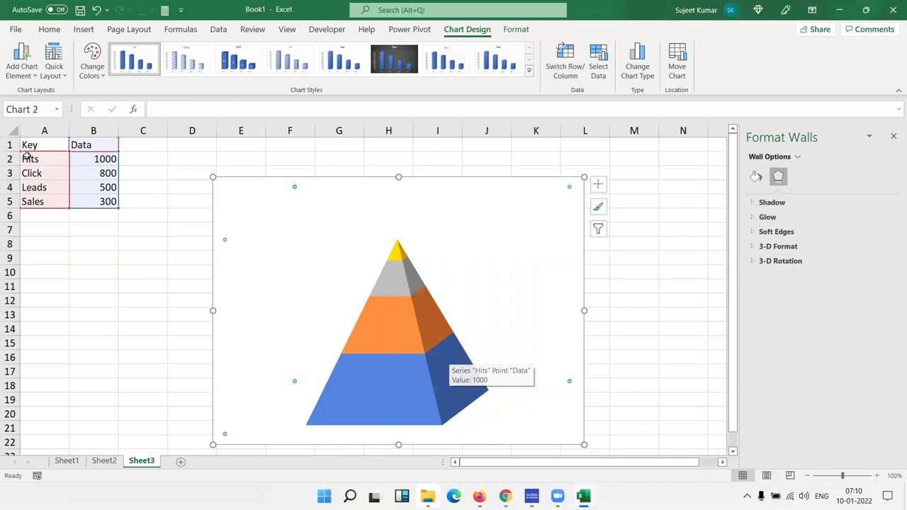
- Add data labels to the Hits, Click, Leads and Sales levels (1000, 800, 500, 300)
right_click(345, 383)
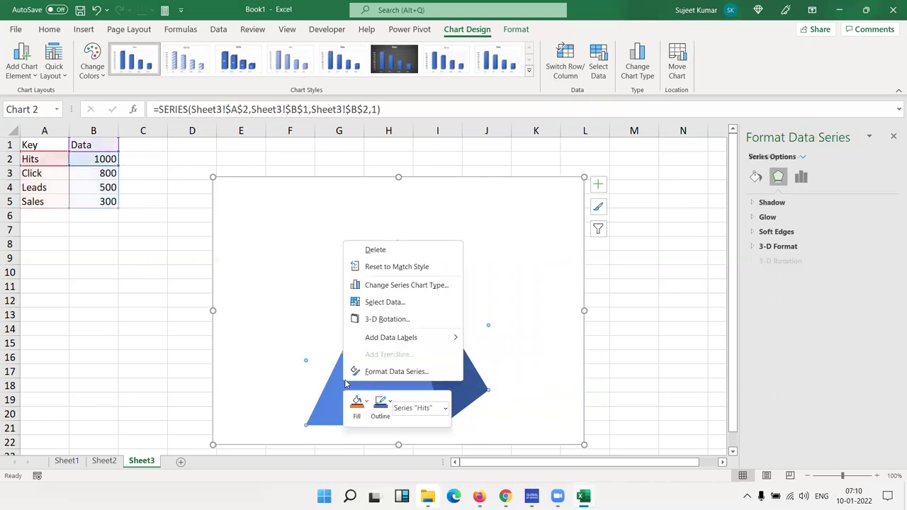
click(405, 337)
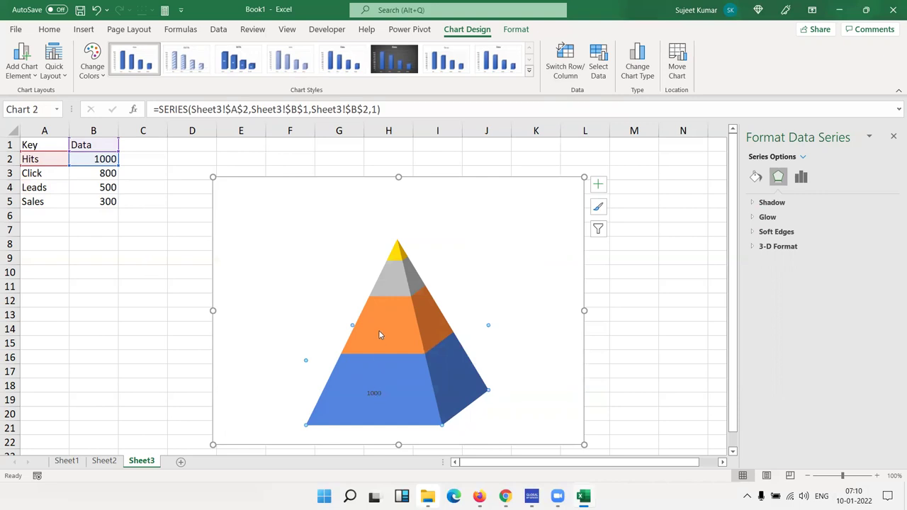
right_click(381, 333)
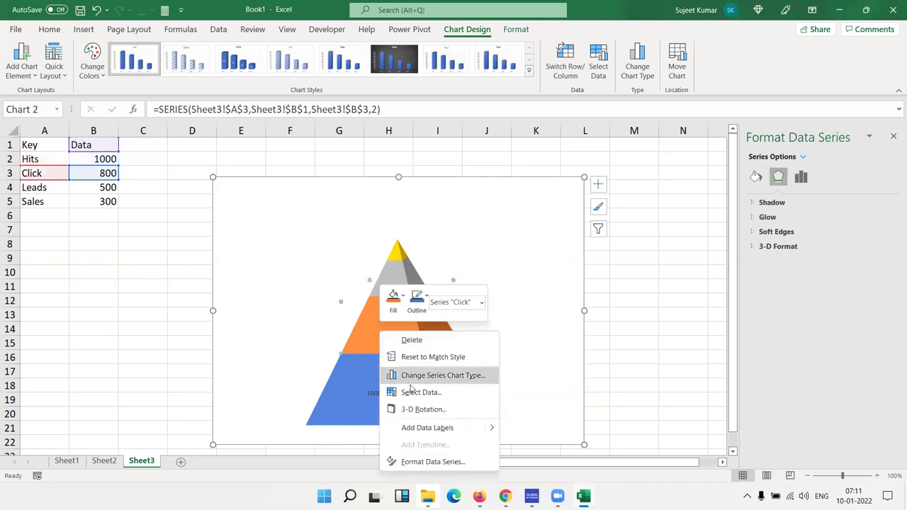
click(414, 426)
right_click(384, 281)
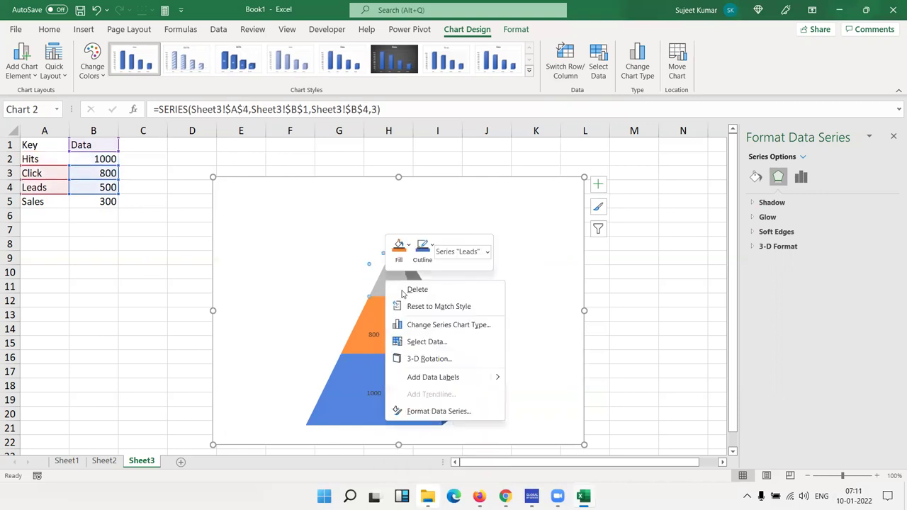
click(423, 378)
right_click(395, 262)
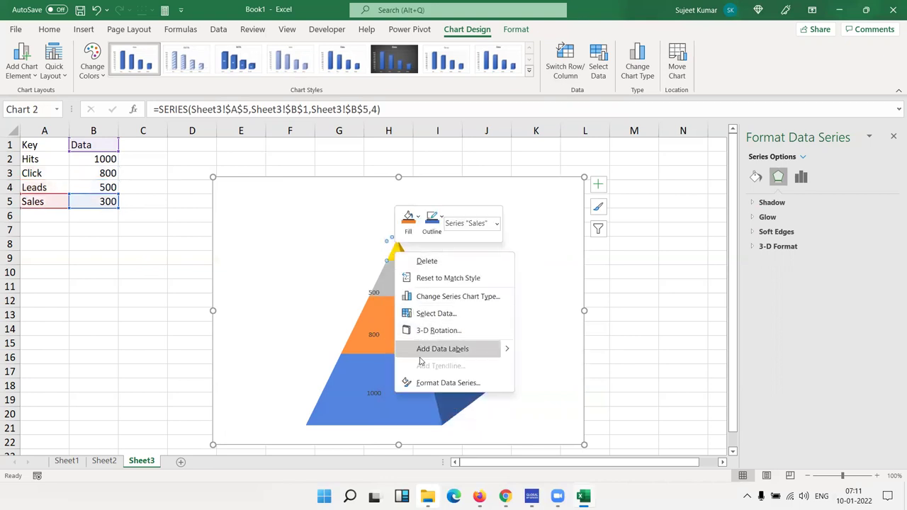
click(365, 397)
right_click(370, 397)
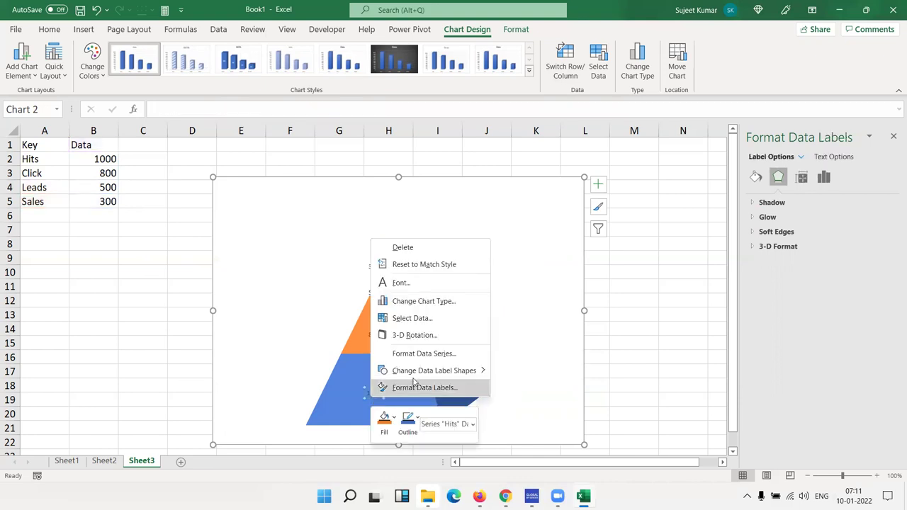
- Check Series Name in Label Options for the Click, Leads and Sales labels
click(422, 387)
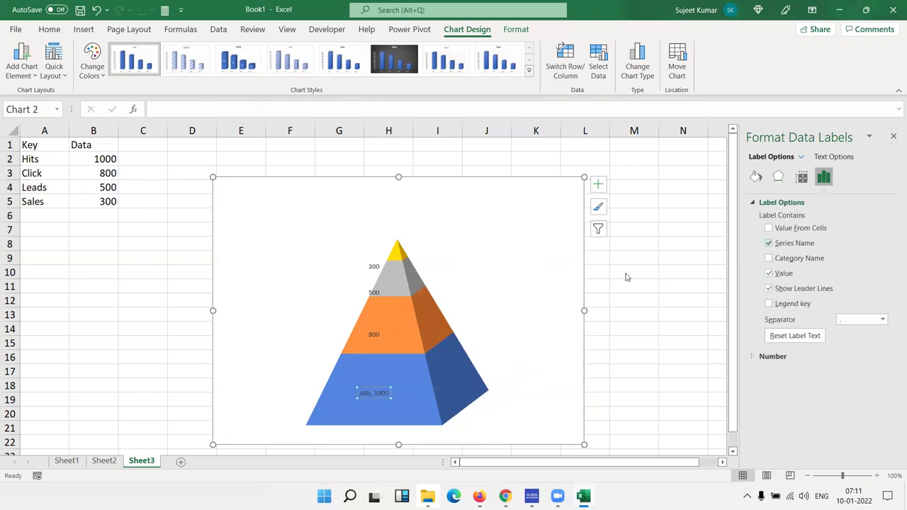
click(769, 243)
click(528, 276)
click(373, 292)
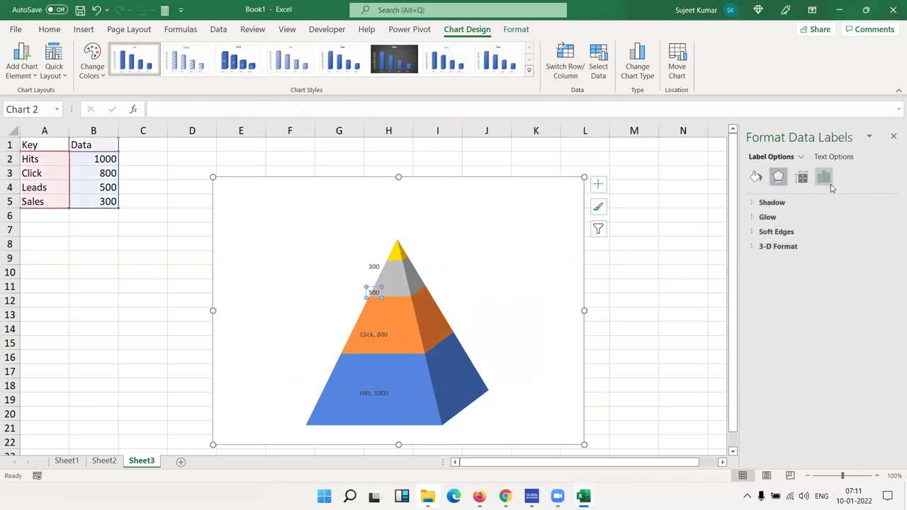
click(824, 177)
click(778, 203)
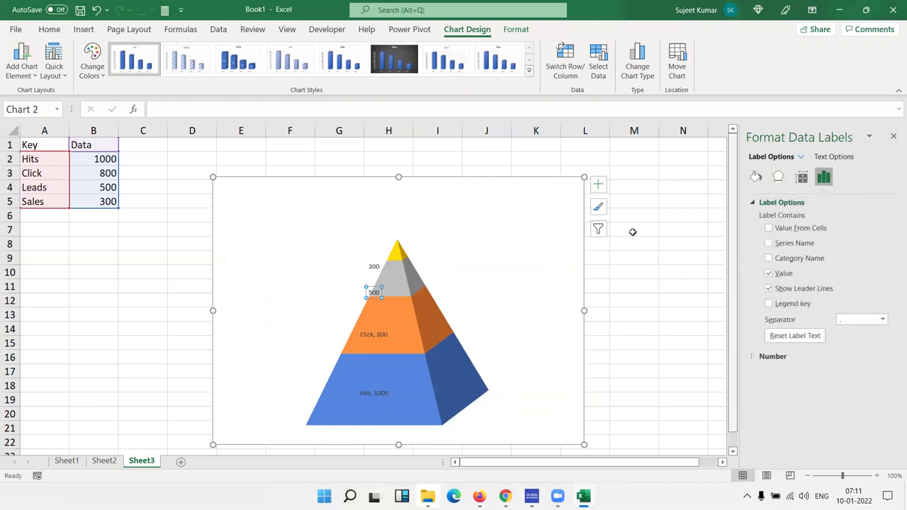
click(768, 243)
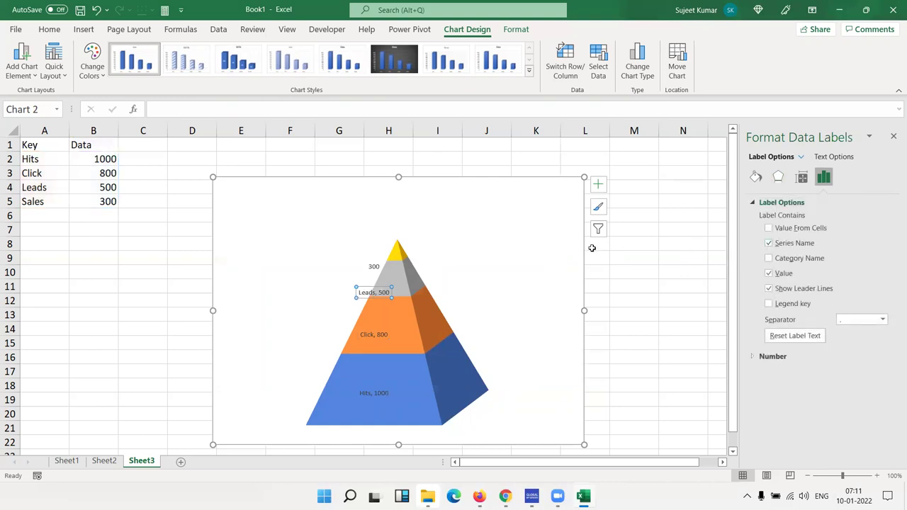
click(374, 267)
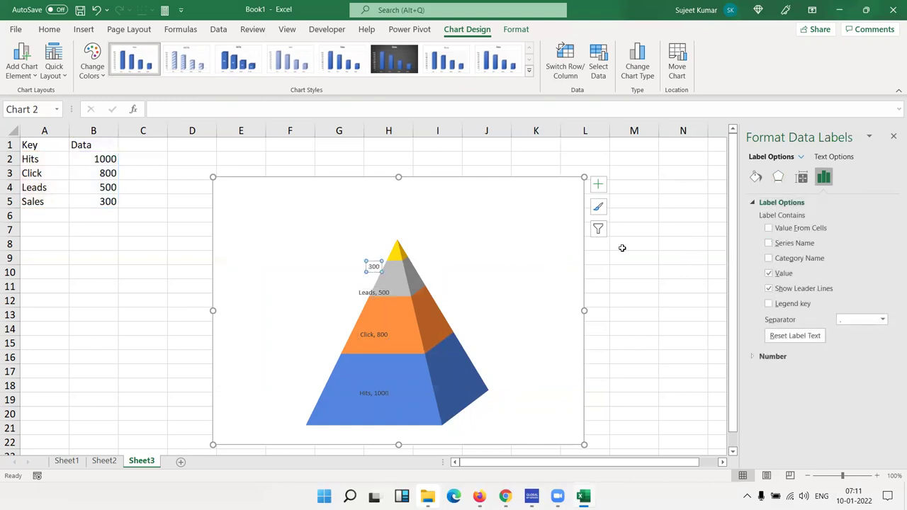
click(769, 244)
click(469, 272)
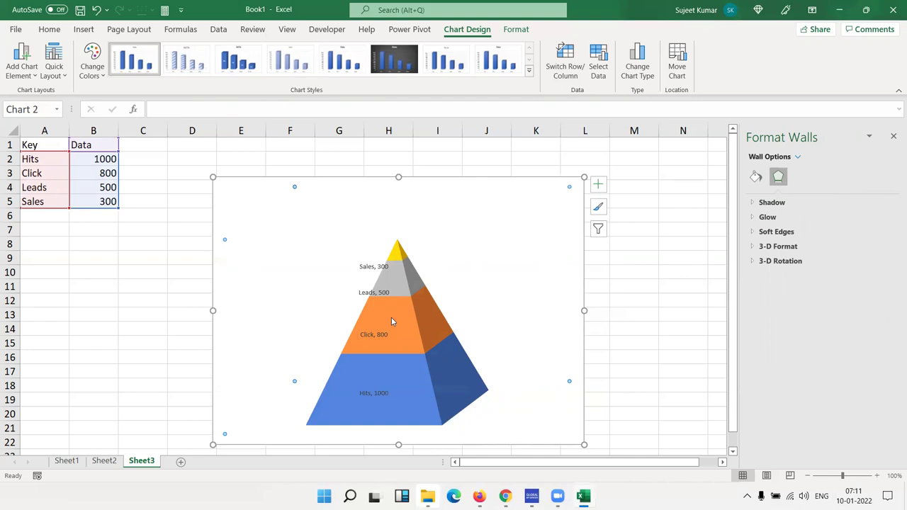
- Set the border to No line for the Sales and Hits levels of the pyramid
click(400, 253)
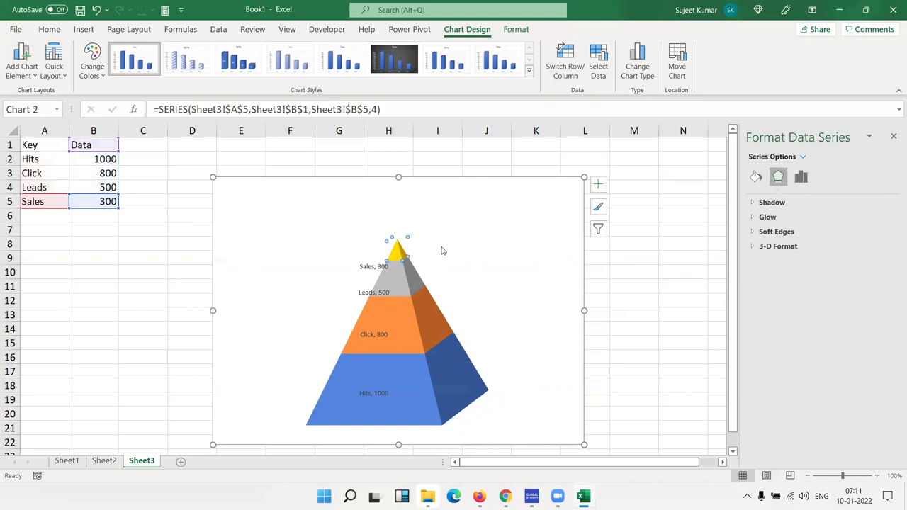
click(756, 177)
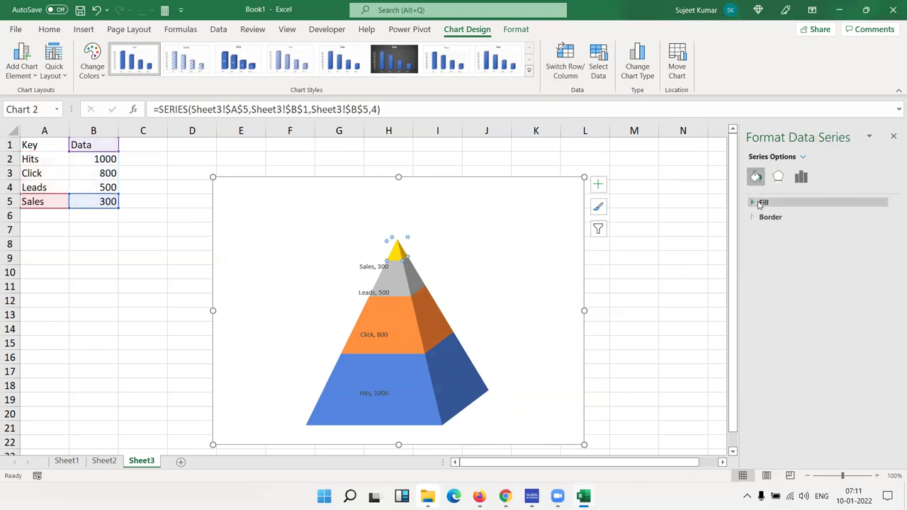
click(759, 203)
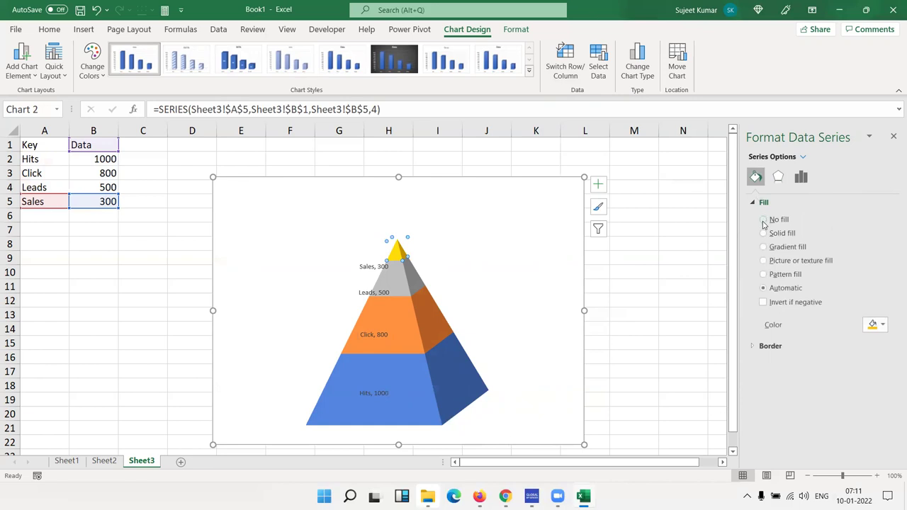
click(764, 346)
click(764, 363)
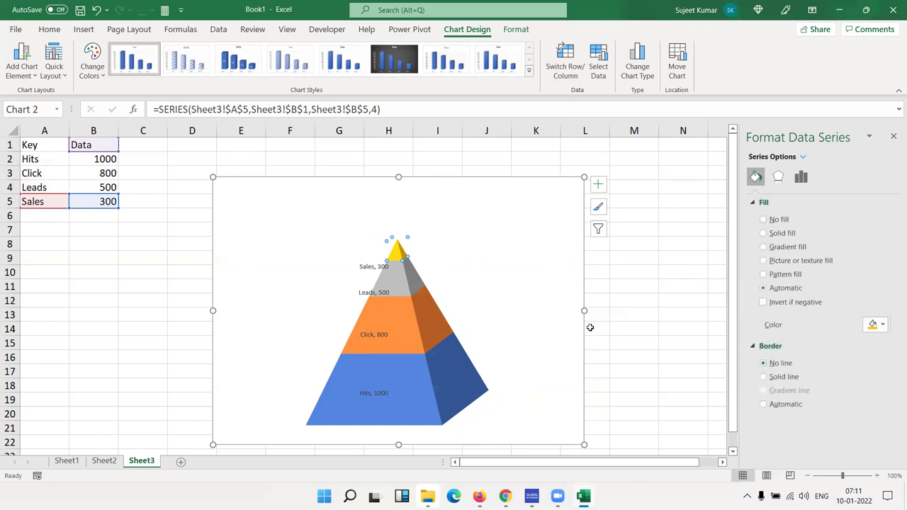
click(386, 283)
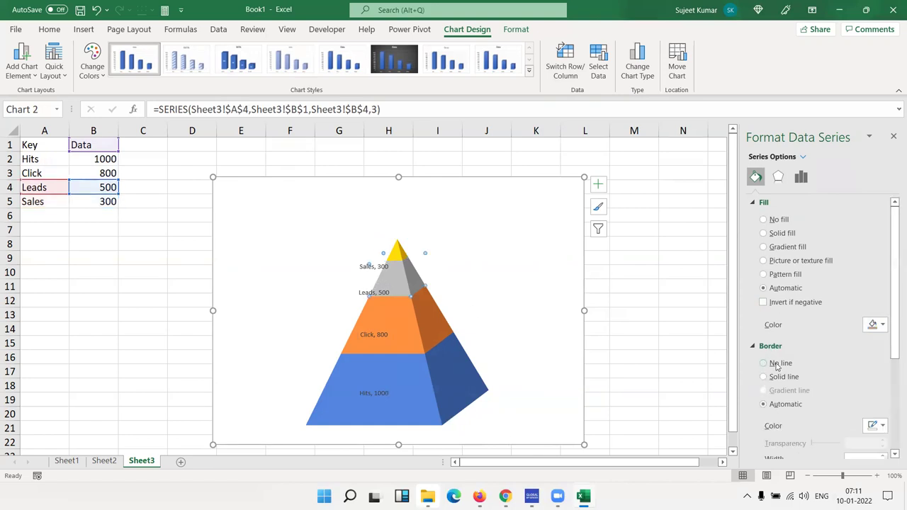
click(412, 323)
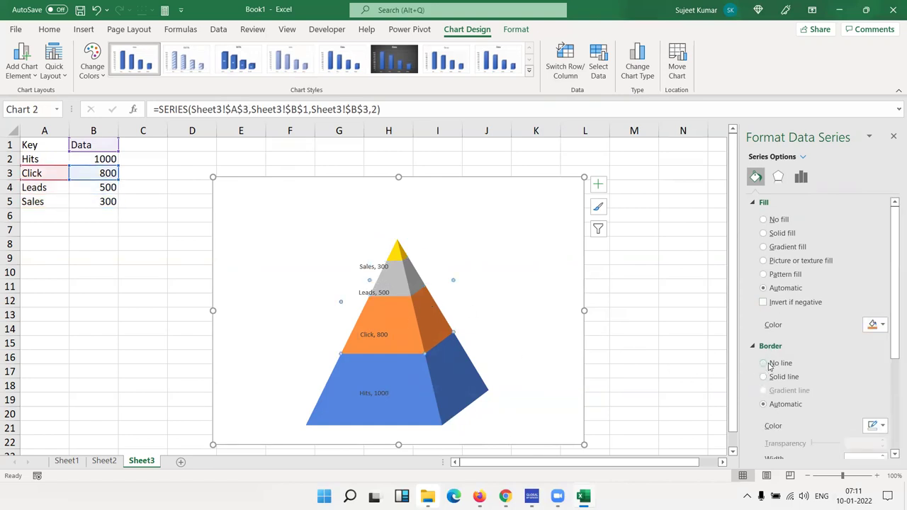
click(449, 386)
click(763, 363)
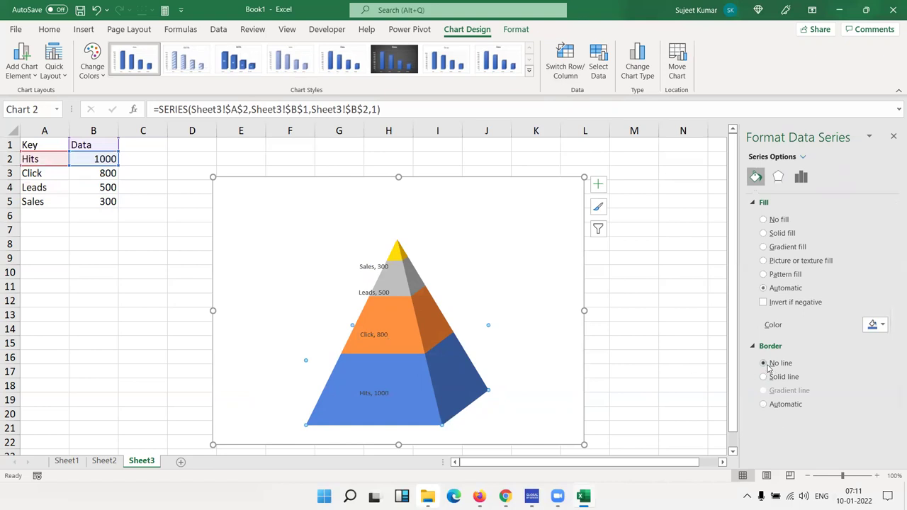
- Give the Hits base point a solid outline in a light colour
click(414, 383)
click(785, 378)
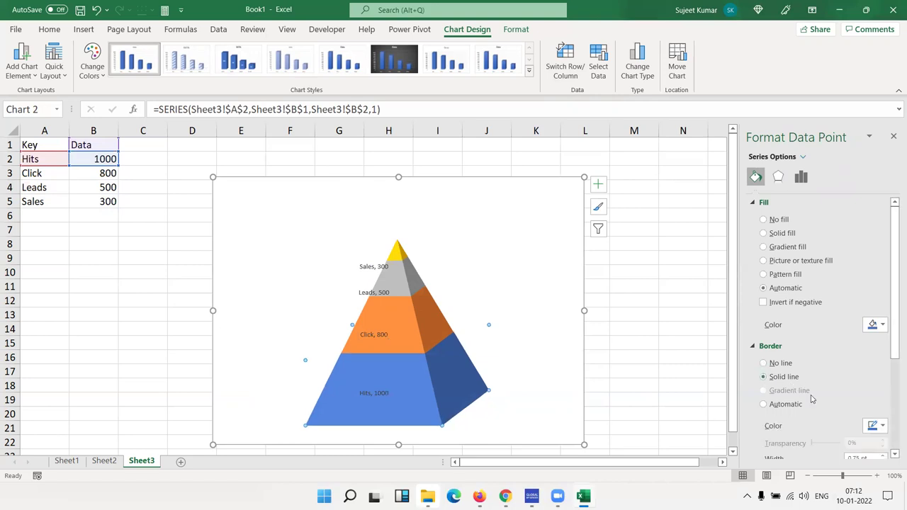
click(875, 426)
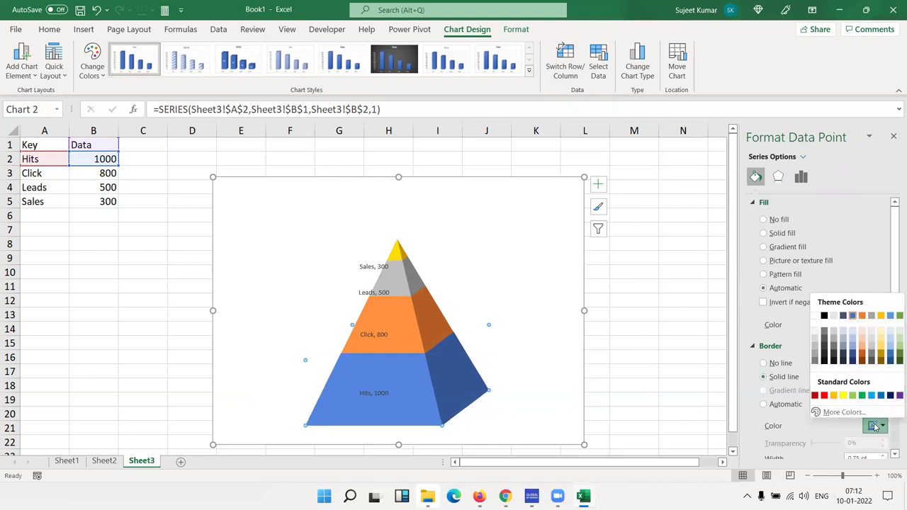
click(817, 317)
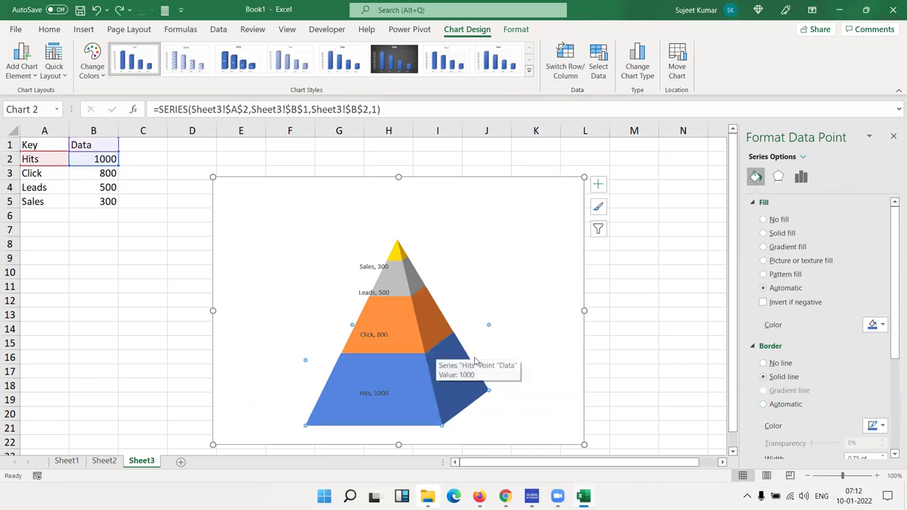
- Select the Sales apex and switch its fill from No fill back to Solid fill, leaving Invert if negative off
click(398, 250)
click(398, 234)
click(396, 253)
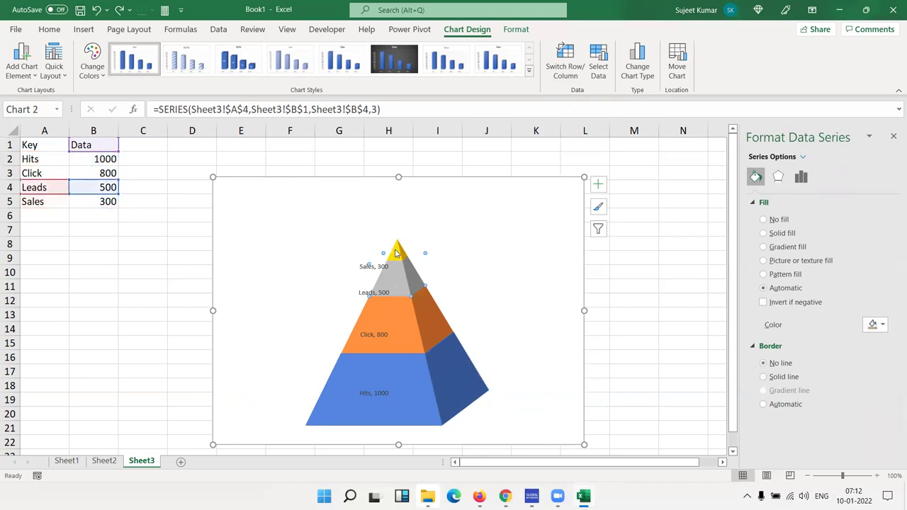
click(397, 245)
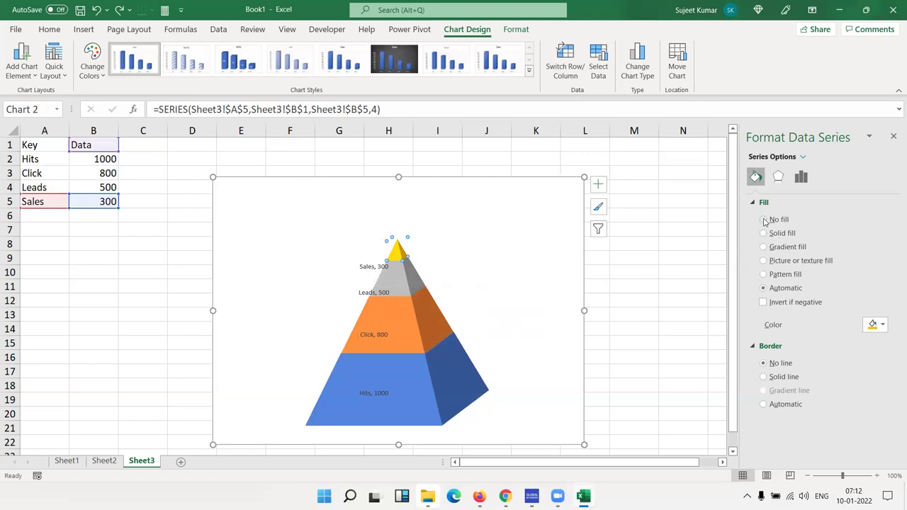
click(764, 219)
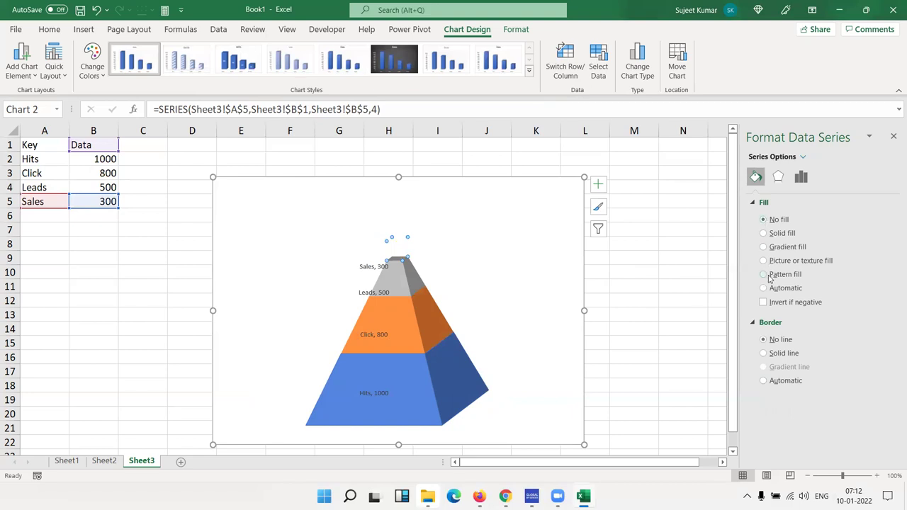
click(765, 234)
click(764, 221)
click(764, 234)
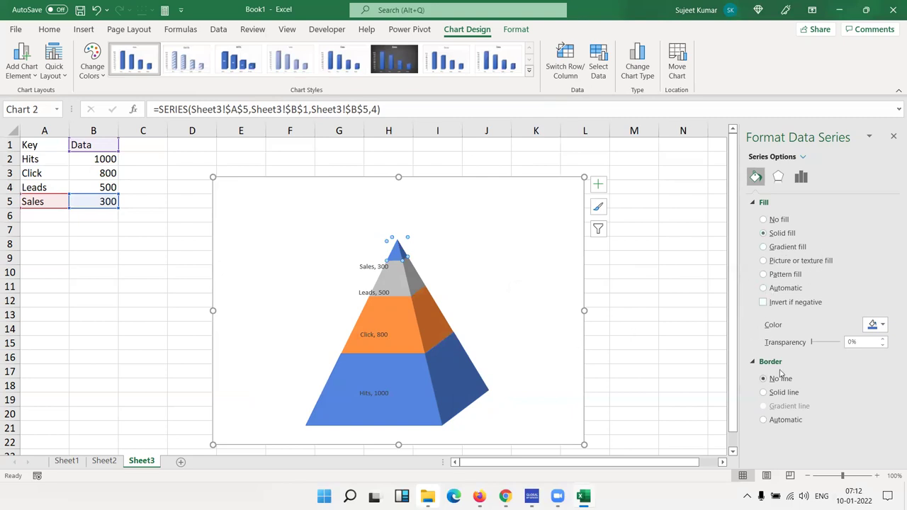
click(774, 306)
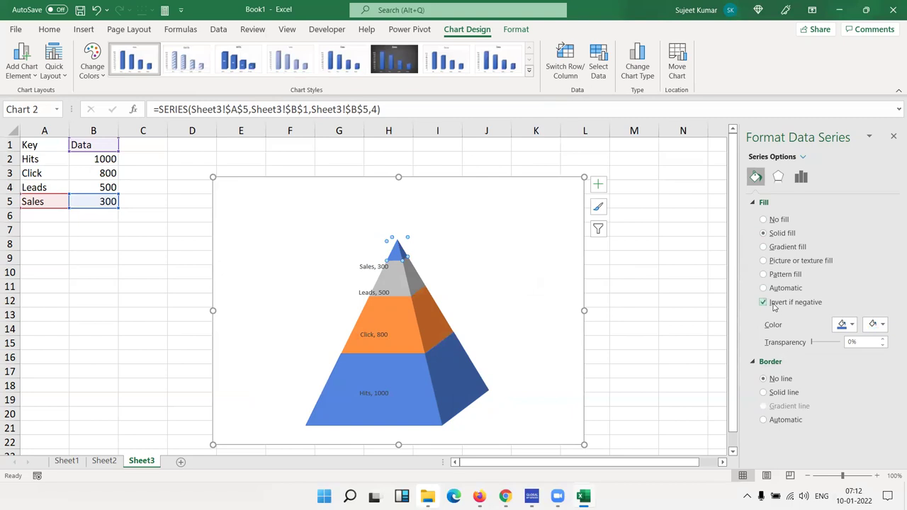
click(774, 307)
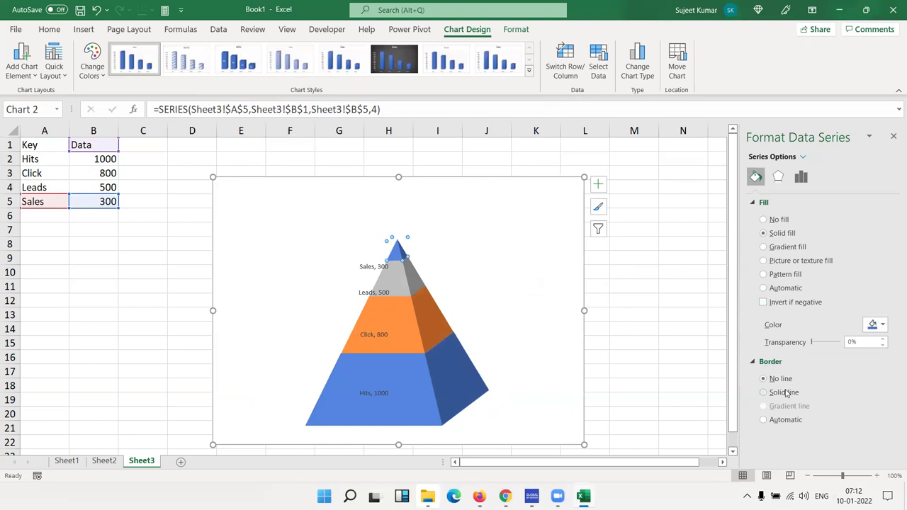
- Set the Sales series border to Automatic, then select the chart's back wall for formatting
click(781, 426)
scroll(783, 422, down, 3)
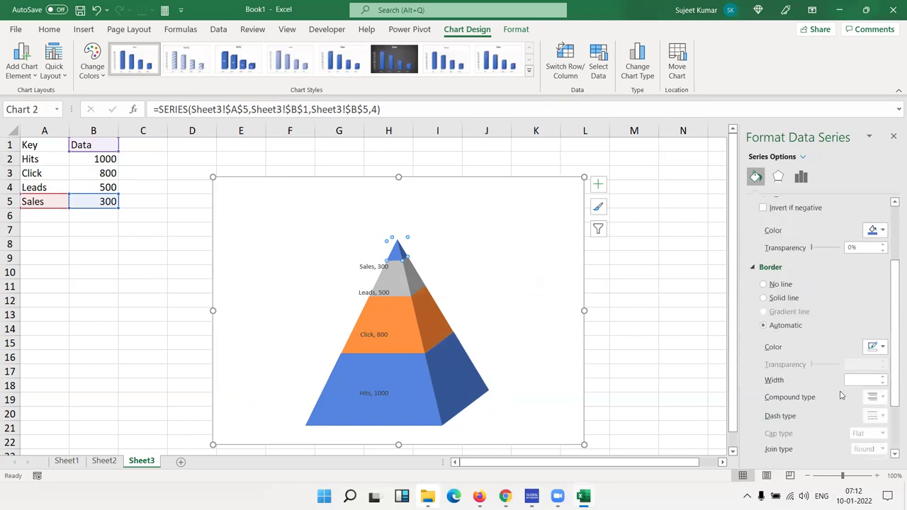
click(883, 347)
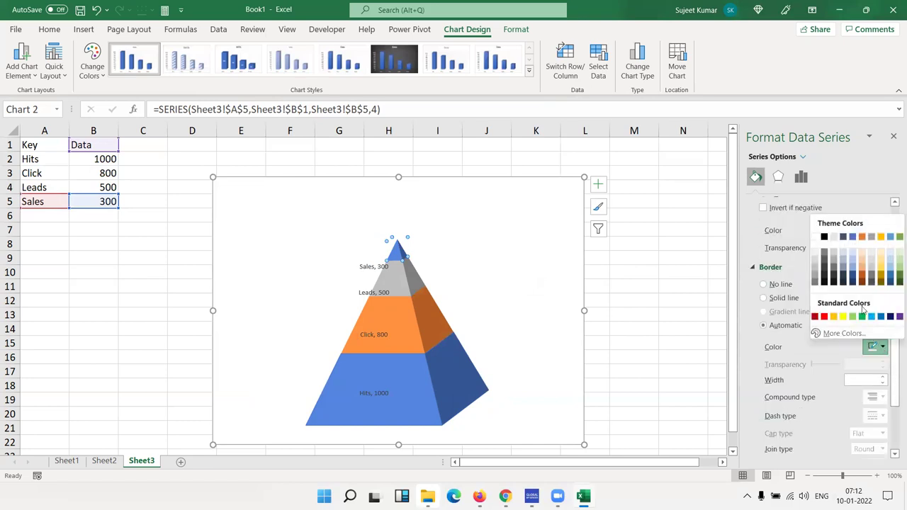
click(481, 273)
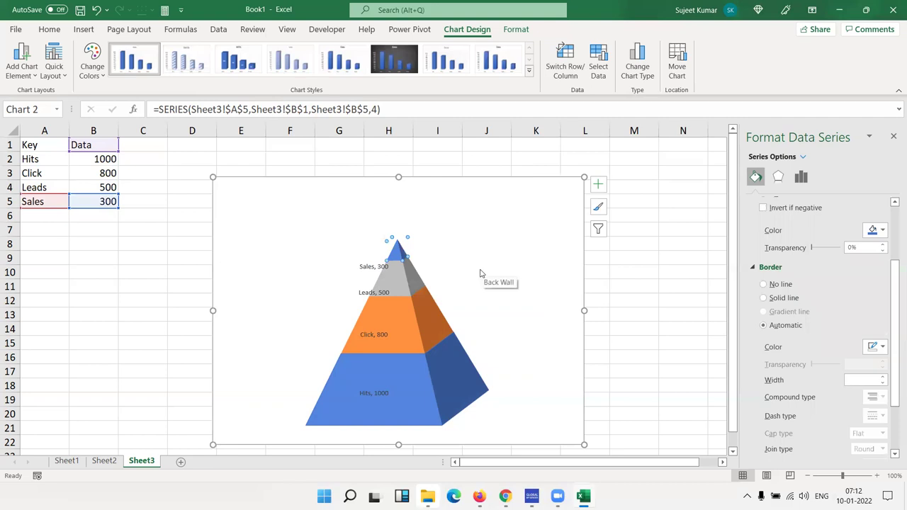
click(421, 197)
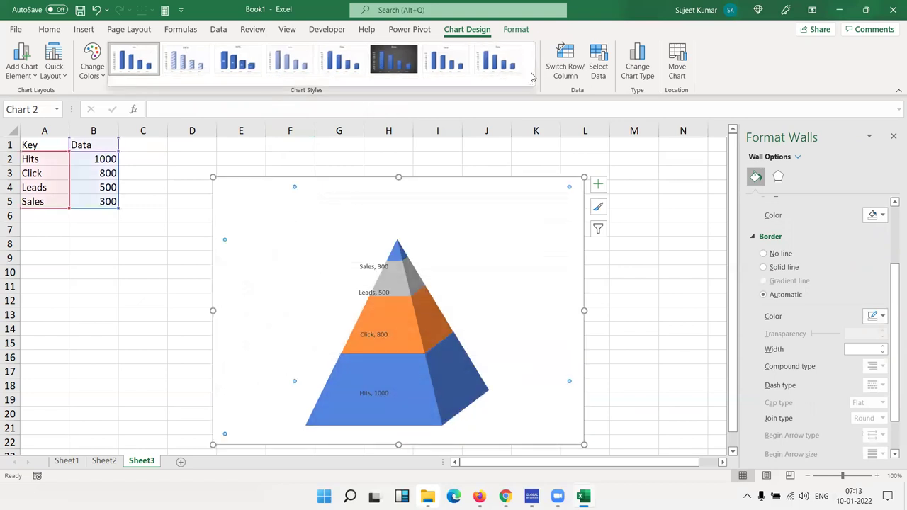
- Apply chart Style 2 to give the pyramid hatched pattern fills
click(197, 73)
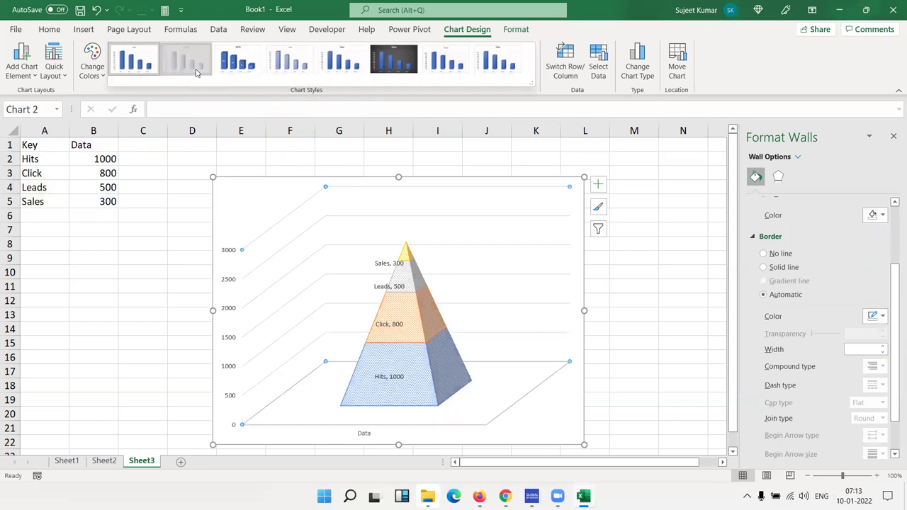
click(192, 349)
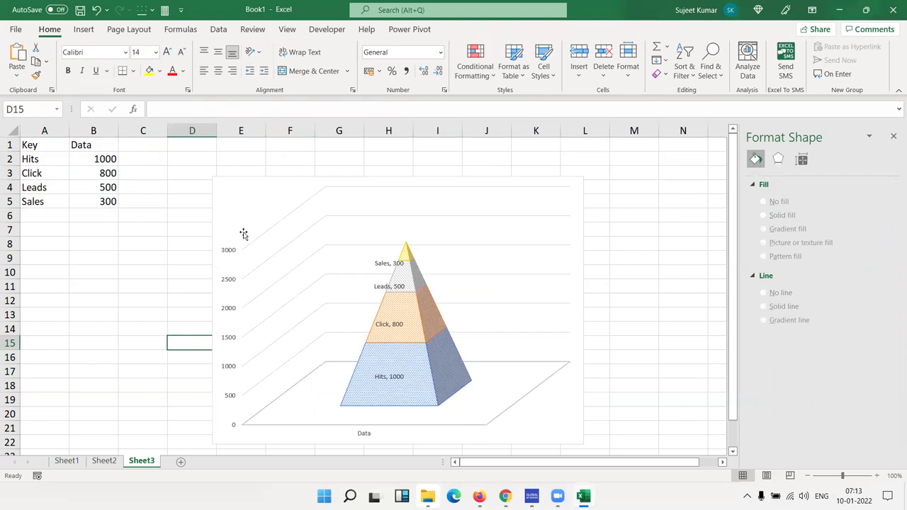
click(239, 209)
click(182, 201)
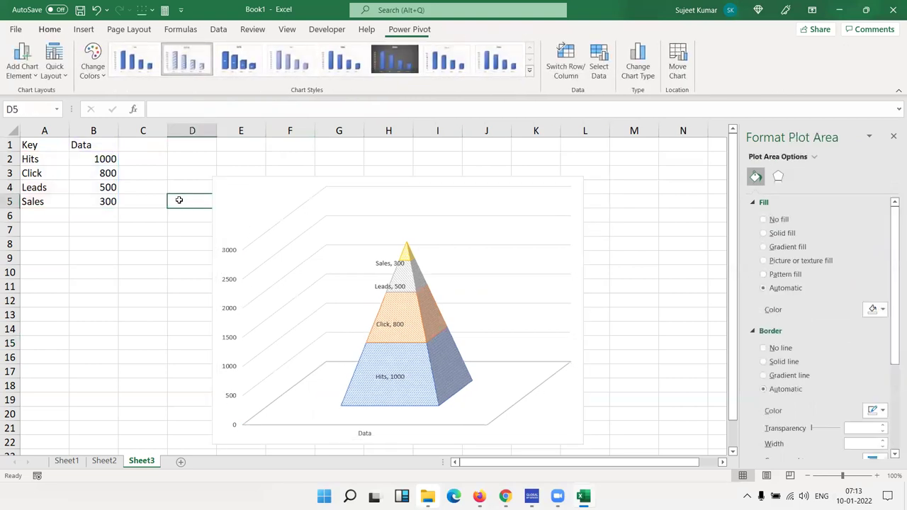
- Move the pyramid chart to the right of the table and select A1:B5
mouse_move(211, 186)
mouse_down()
mouse_move(307, 165)
mouse_move(448, 212)
mouse_up()
click(297, 238)
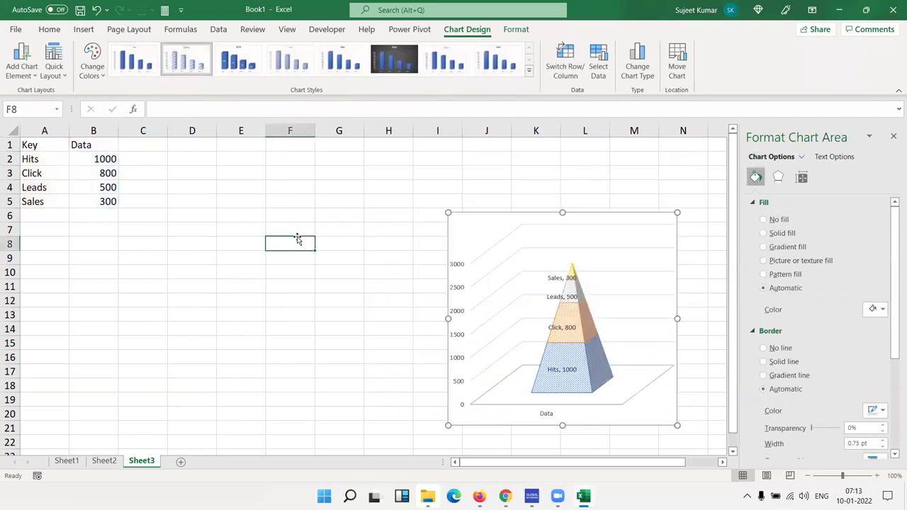
drag(39, 150, 86, 203)
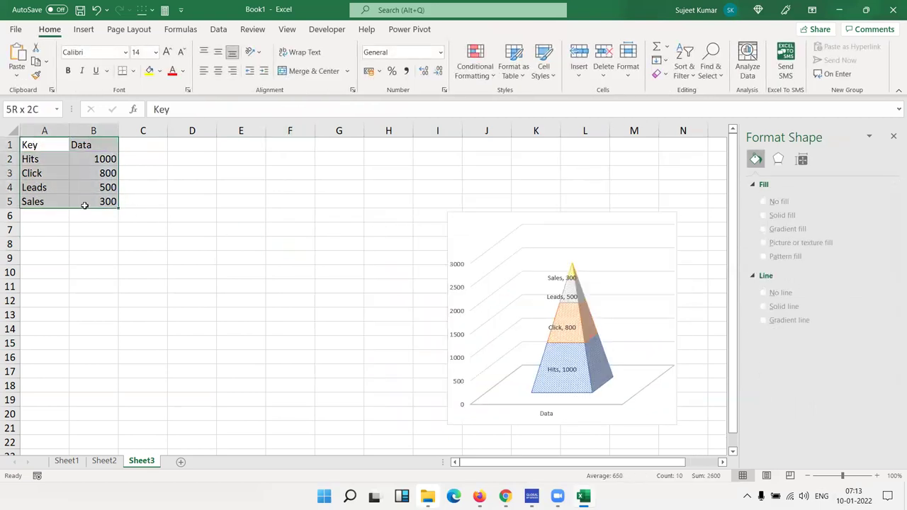
- Insert a 2-D Stacked Column chart, switch row/column into one stack, and make it taller
click(81, 30)
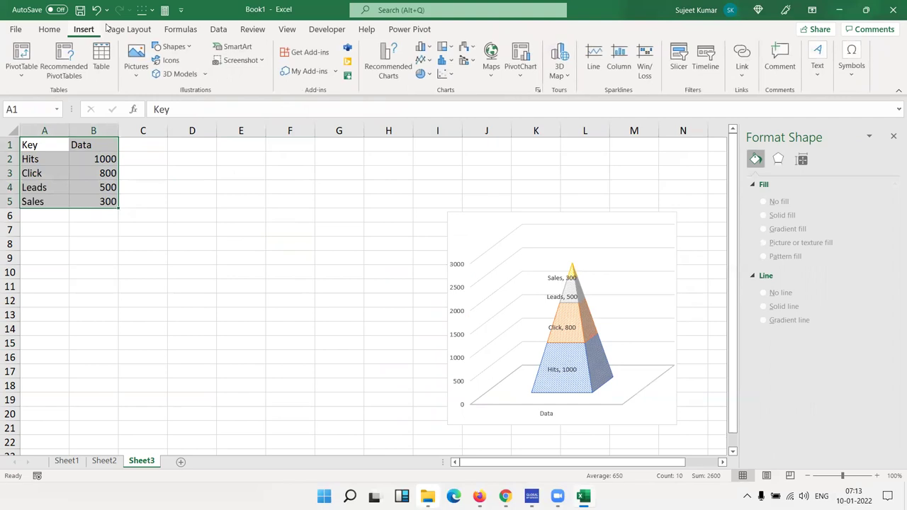
click(424, 47)
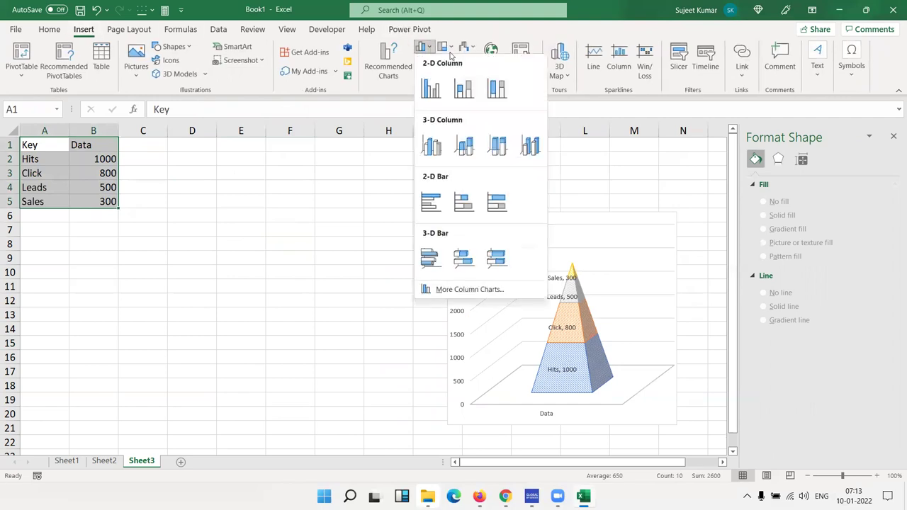
click(461, 91)
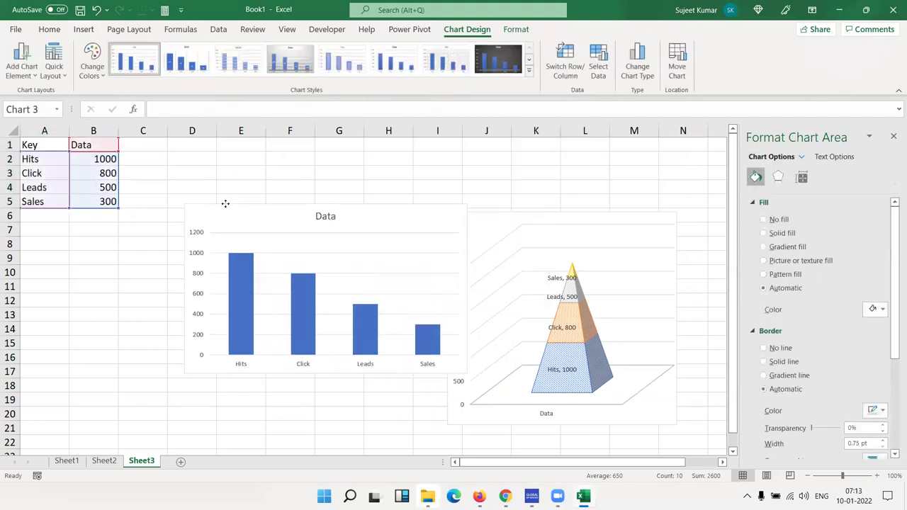
drag(314, 210, 210, 166)
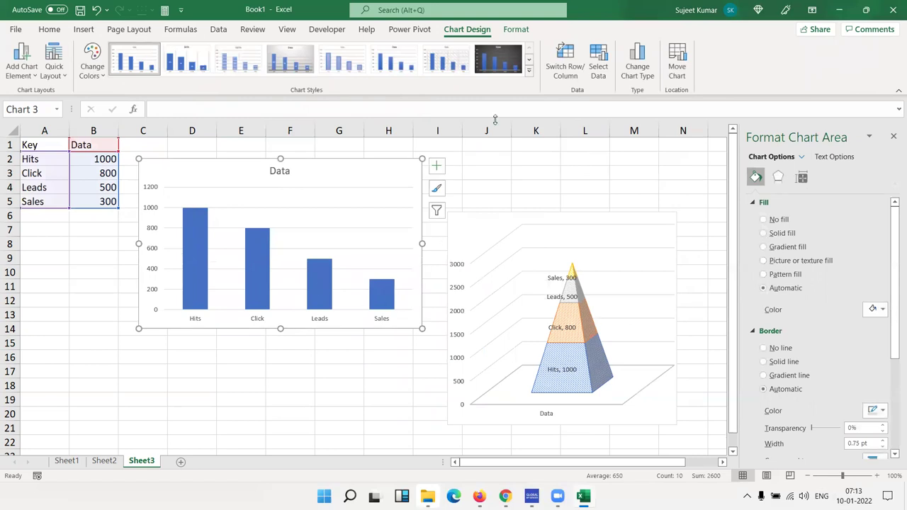
click(568, 71)
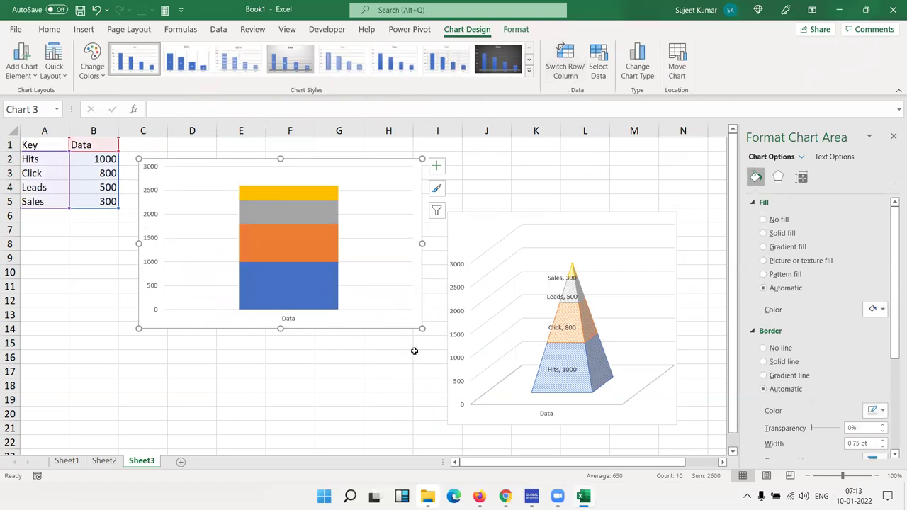
drag(420, 329, 389, 425)
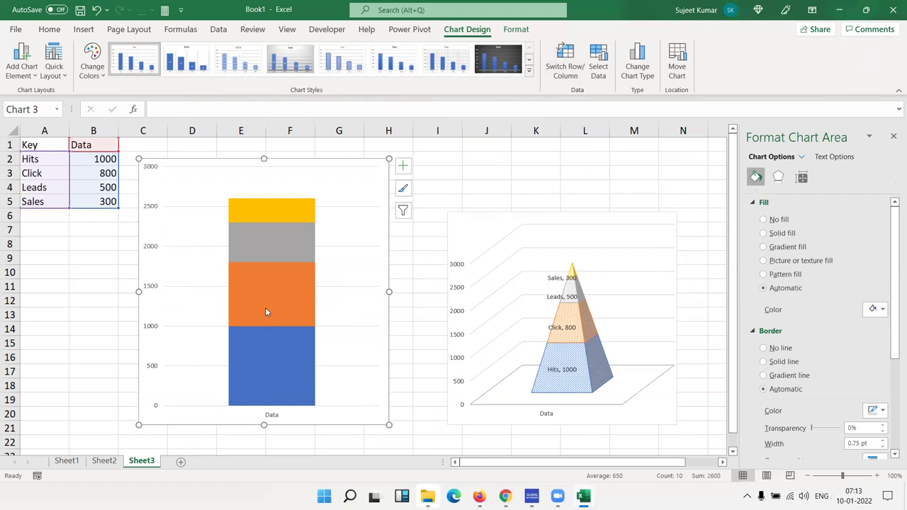
- Open Format Data Series for the Click series, then delete the whole stacked column chart
right_click(266, 312)
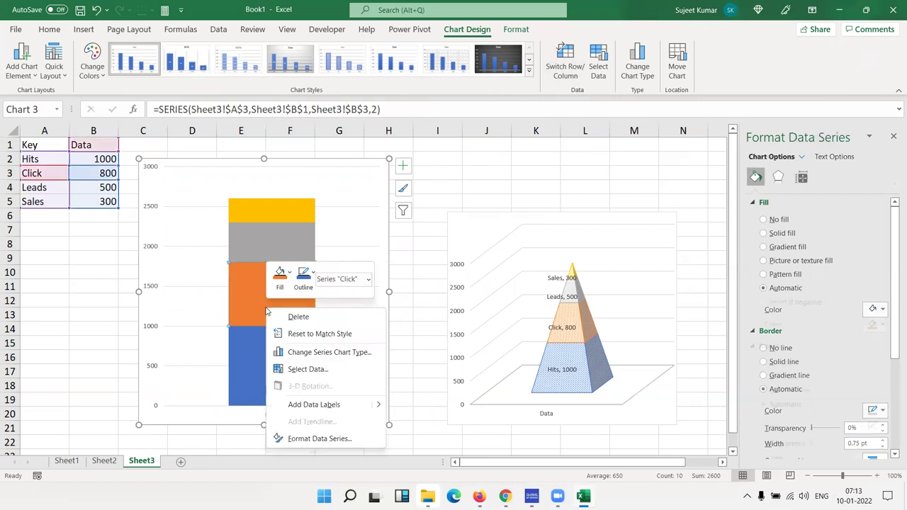
click(319, 441)
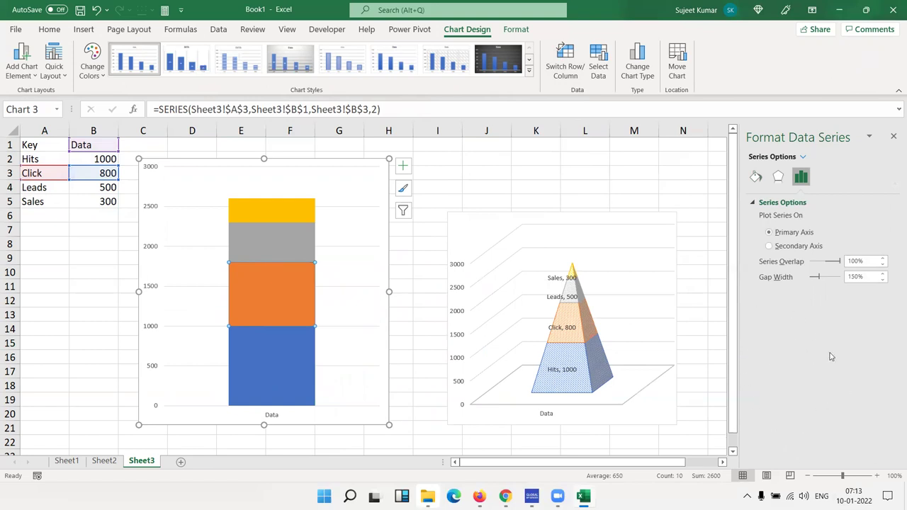
click(386, 410)
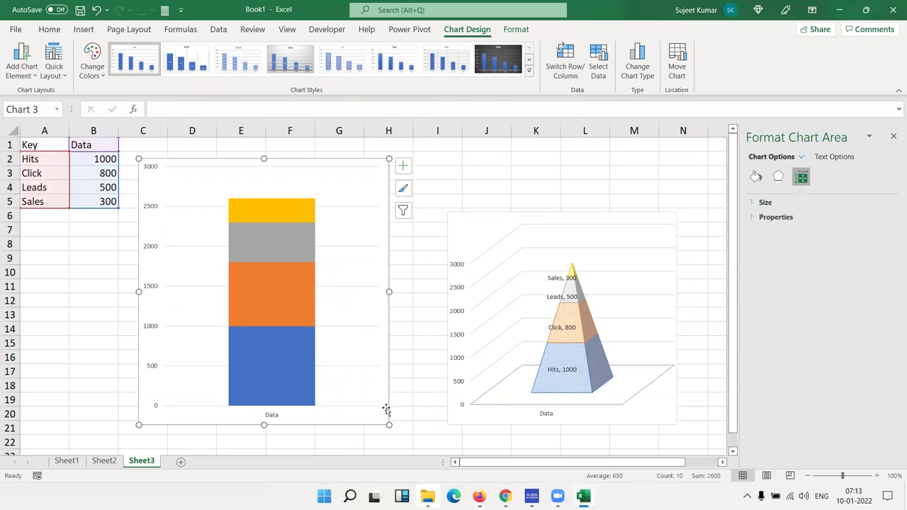
key(Delete)
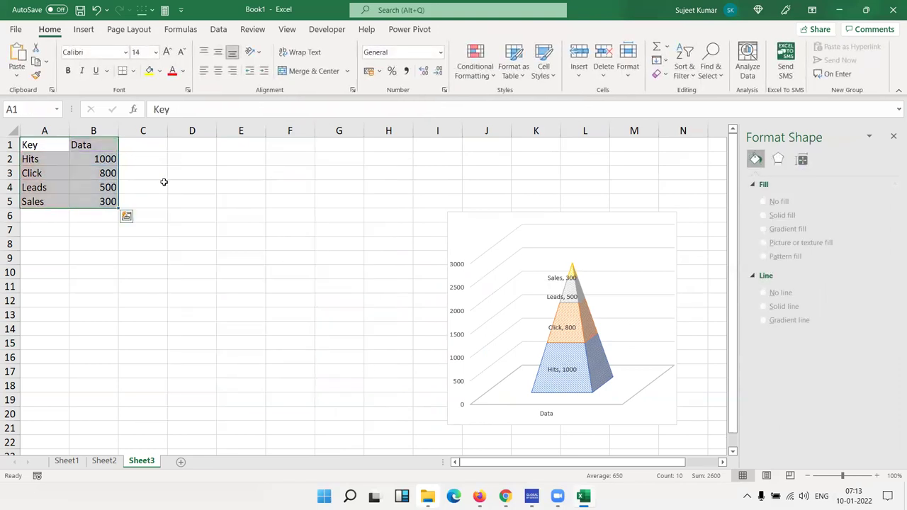
- Look through the Statistic and Column/Bar chart types without inserting a chart
click(83, 29)
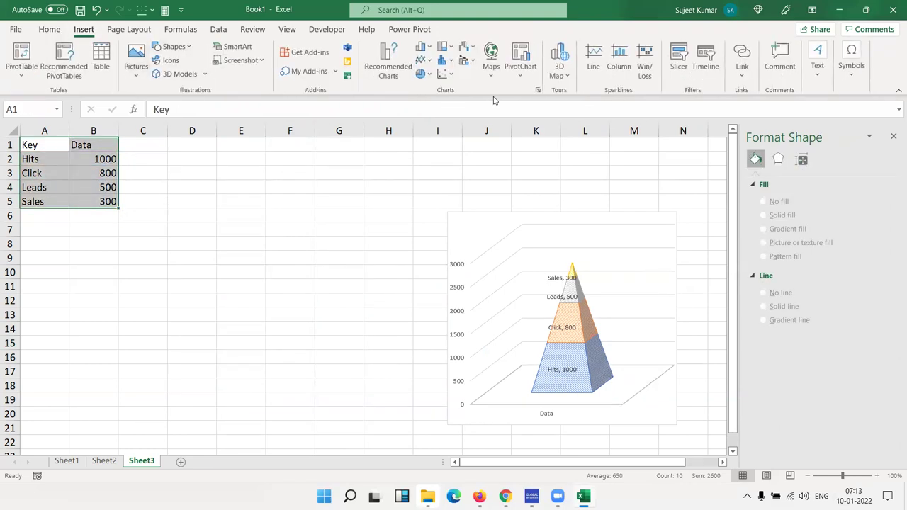
click(449, 64)
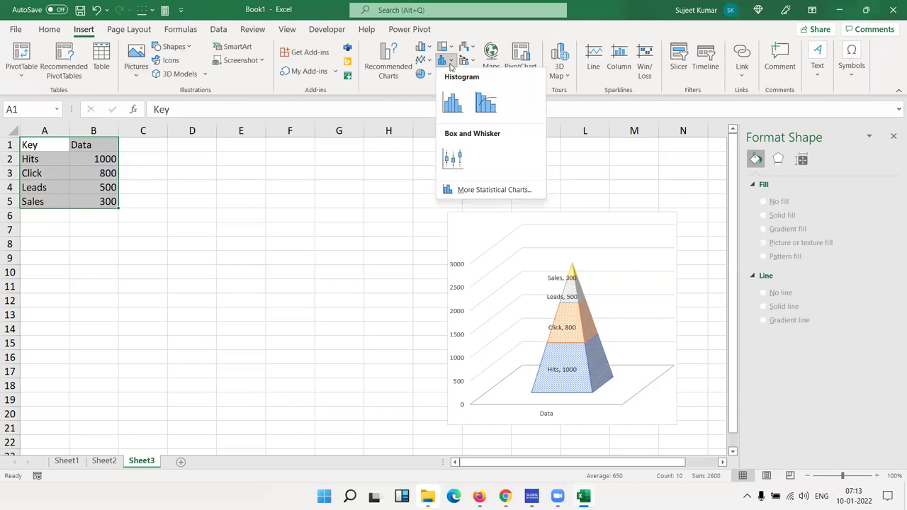
click(428, 51)
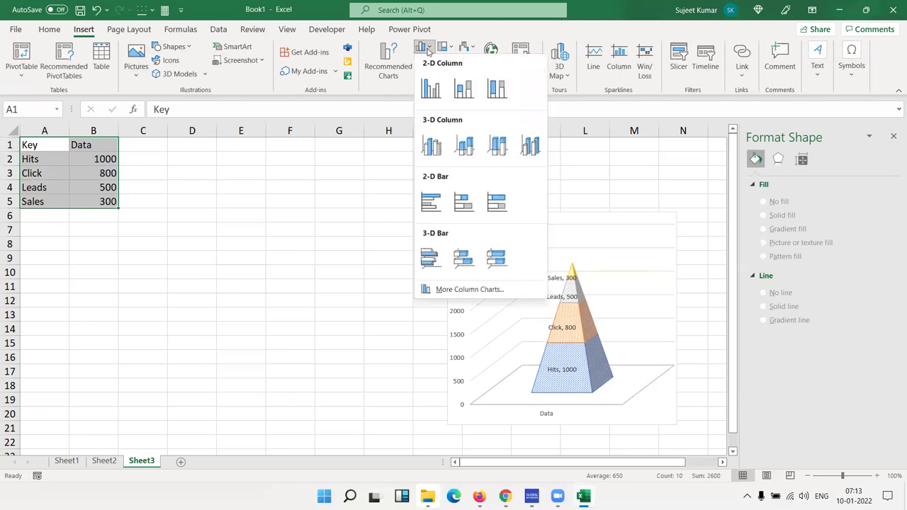
click(242, 188)
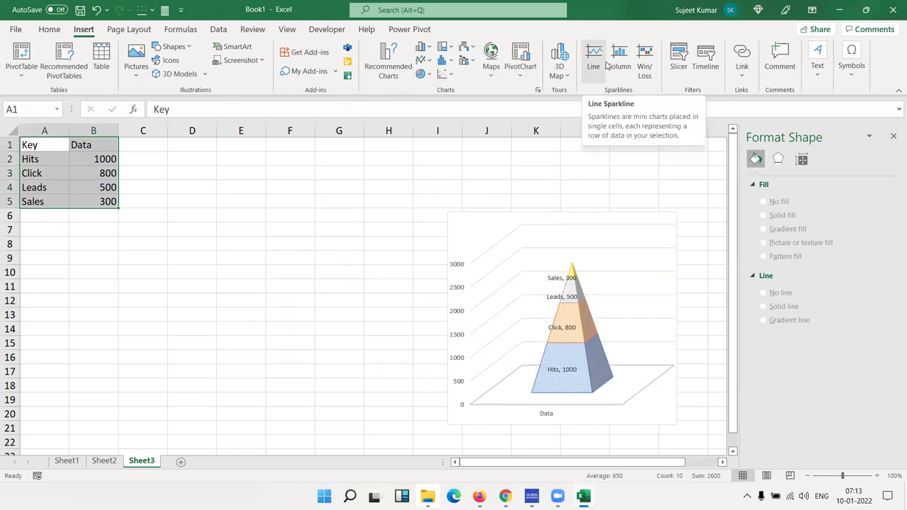